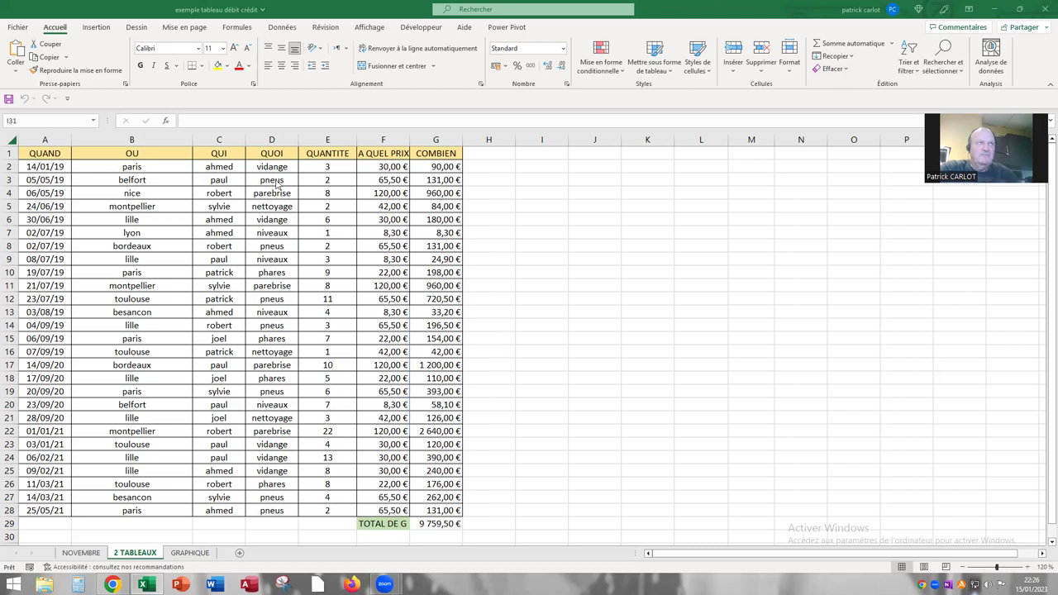
Select the QUI names in C2:C28 together with the COMBIEN amounts in G2:G28
click(220, 141)
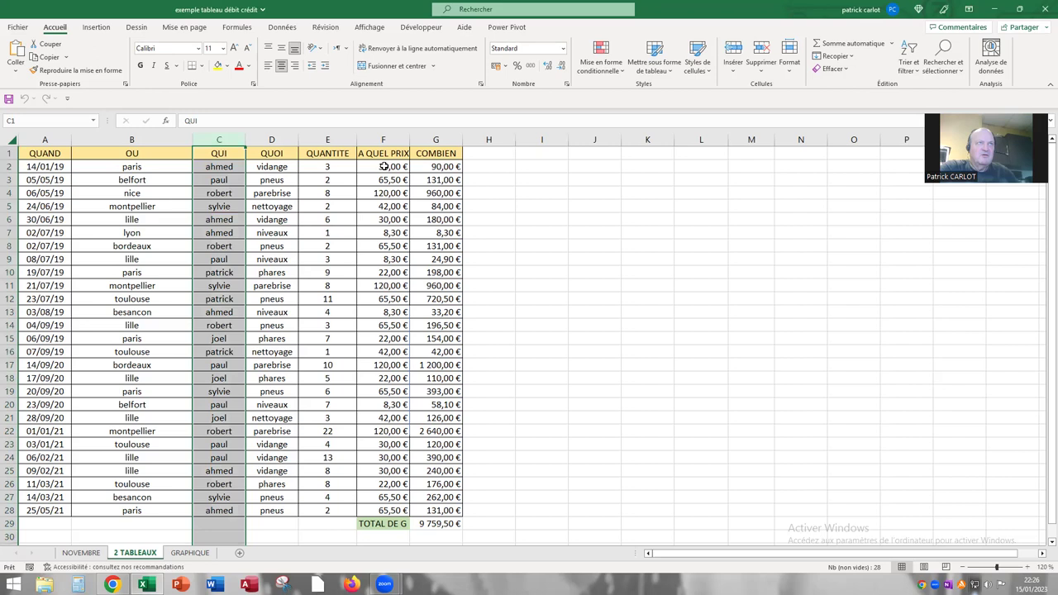
ctrl+click(436, 140)
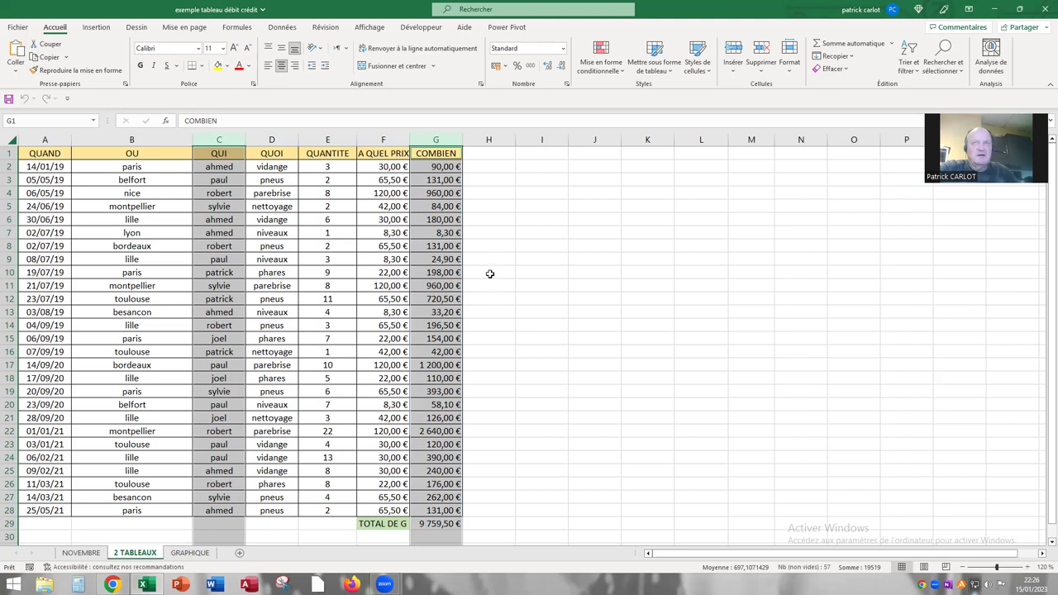
click(489, 273)
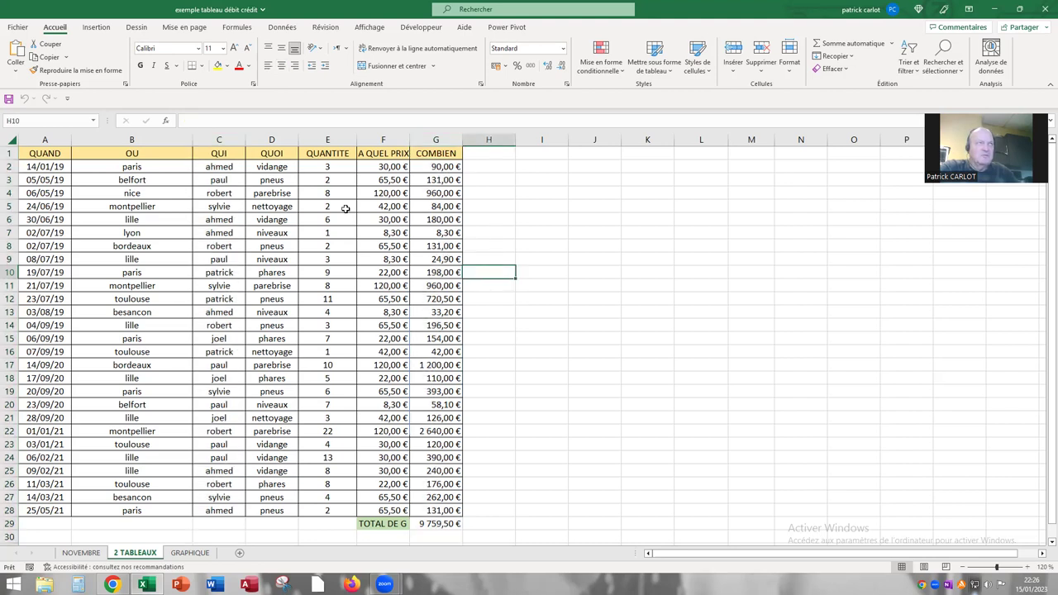
click(220, 174)
key(Right)
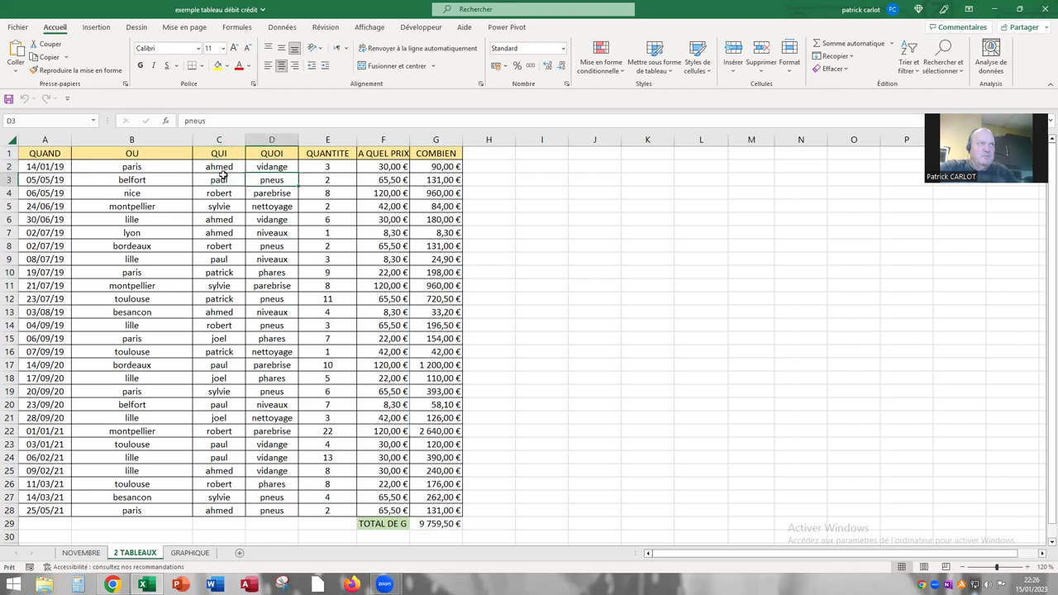
drag(220, 168, 219, 508)
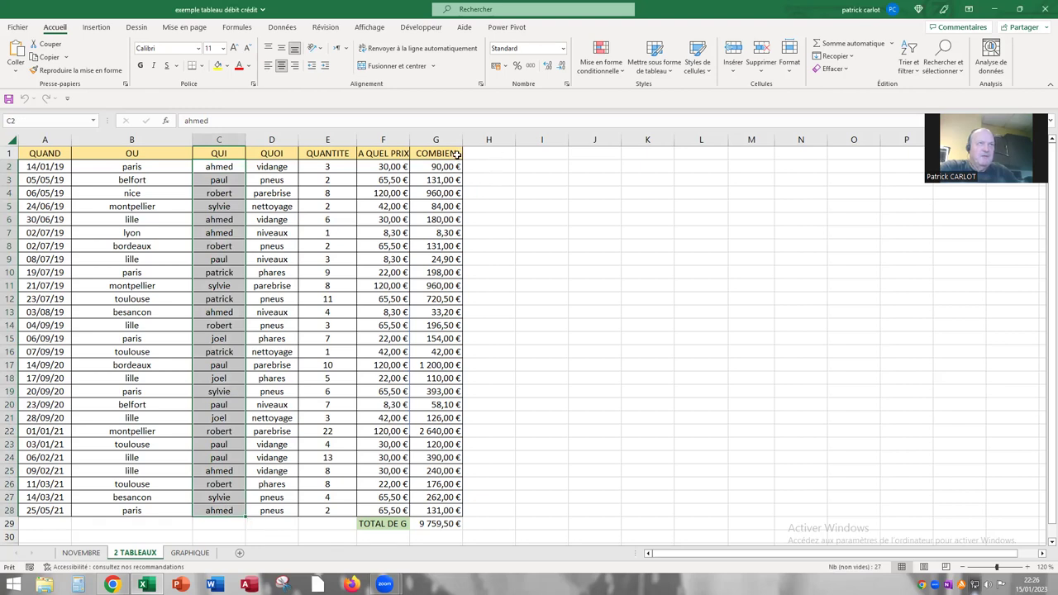
ctrl+drag(434, 166, 422, 511)
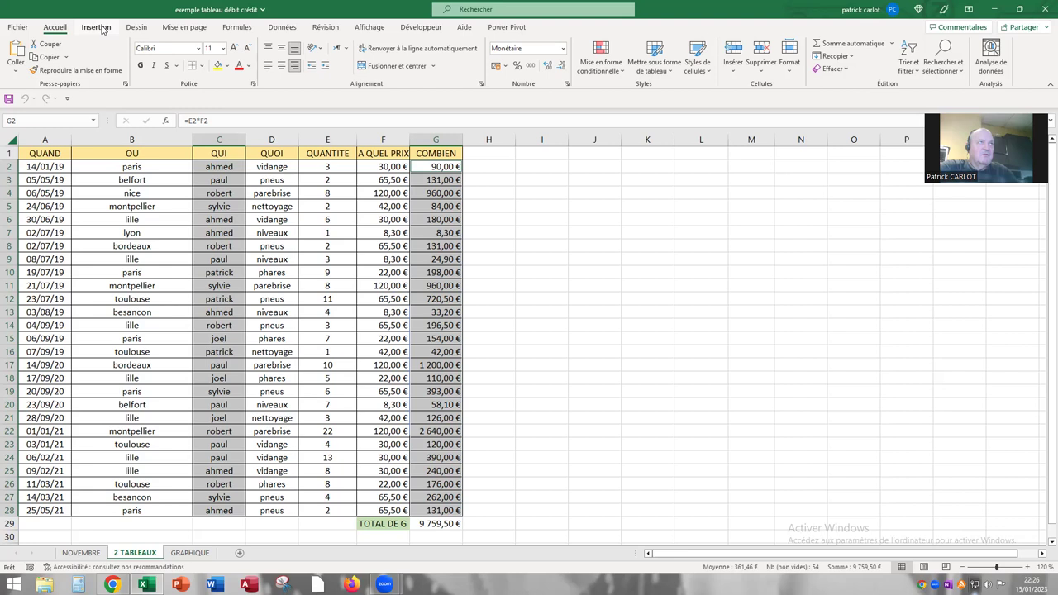
Insert a Pareto chart of the selected QUI names and COMBIEN amounts
click(95, 27)
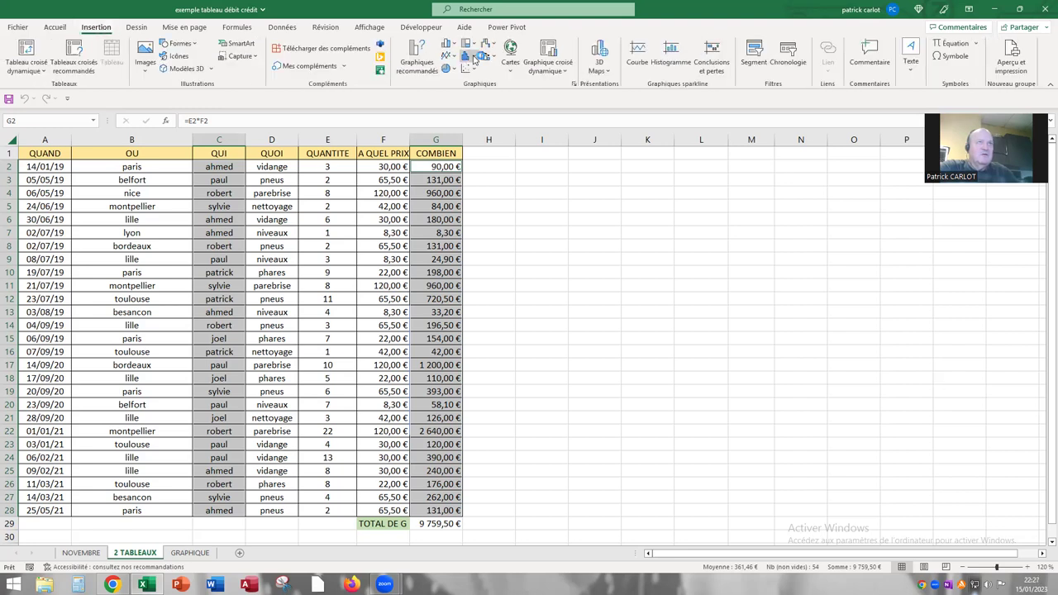
click(474, 58)
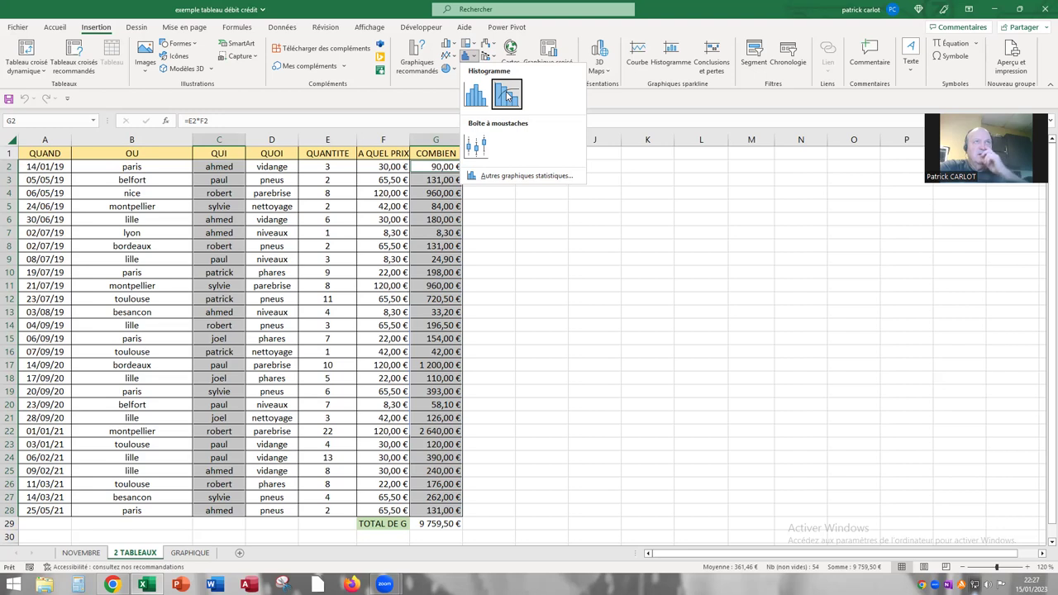
click(507, 98)
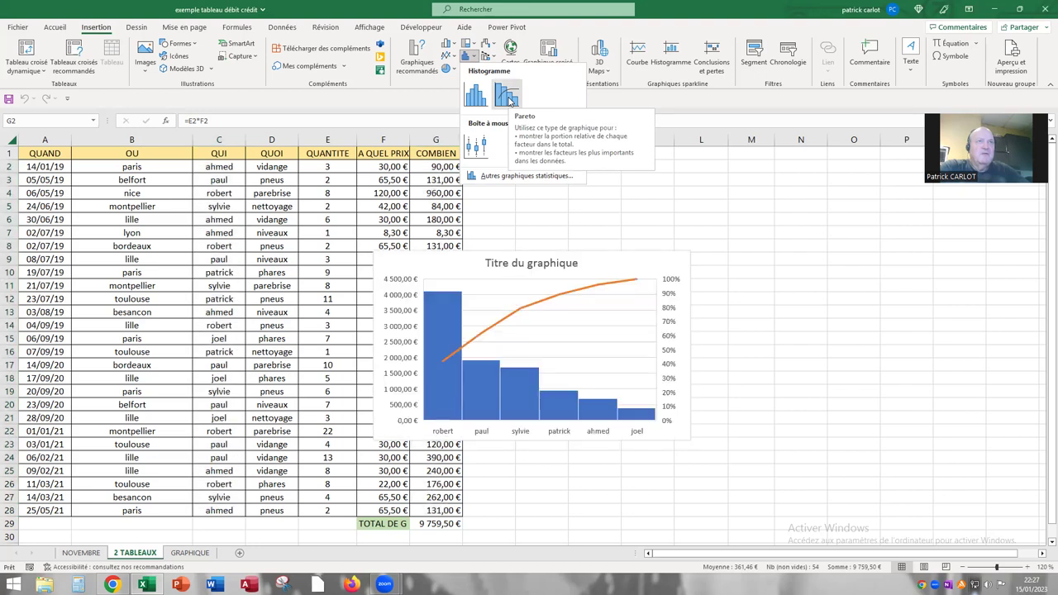
click(509, 99)
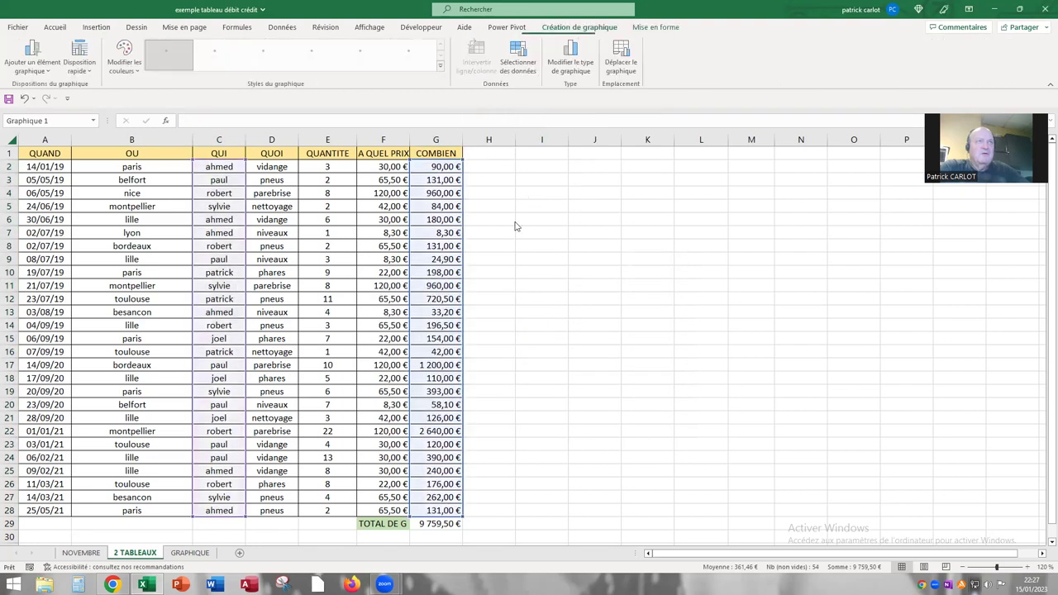
Drag the Pareto chart right to columns N–Q, clear of the table, and return to H1
mouse_move(525, 270)
mouse_down()
mouse_move(670, 203)
mouse_move(713, 170)
mouse_up()
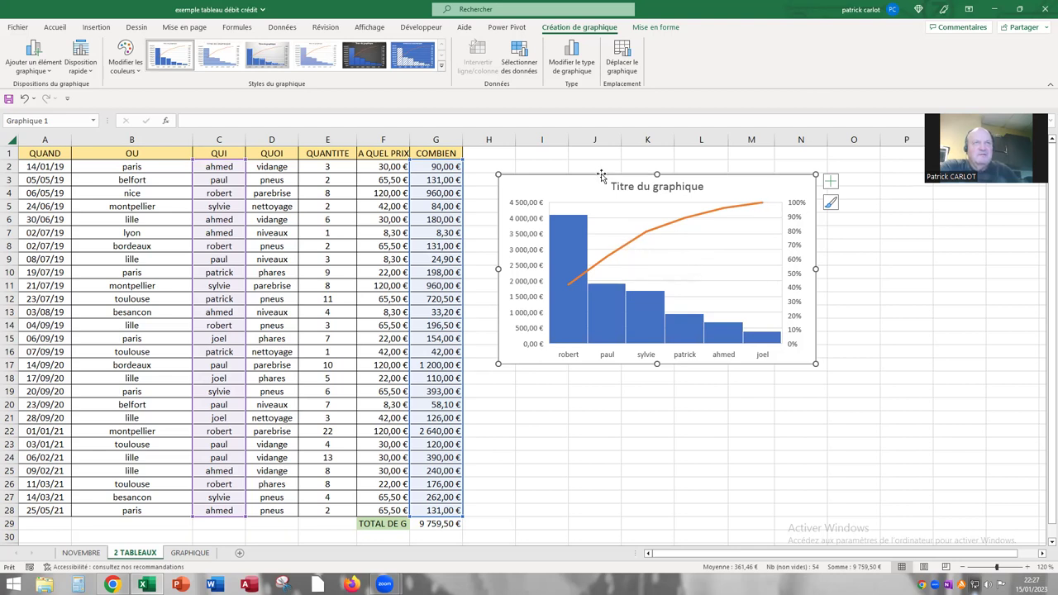
drag(651, 188, 898, 234)
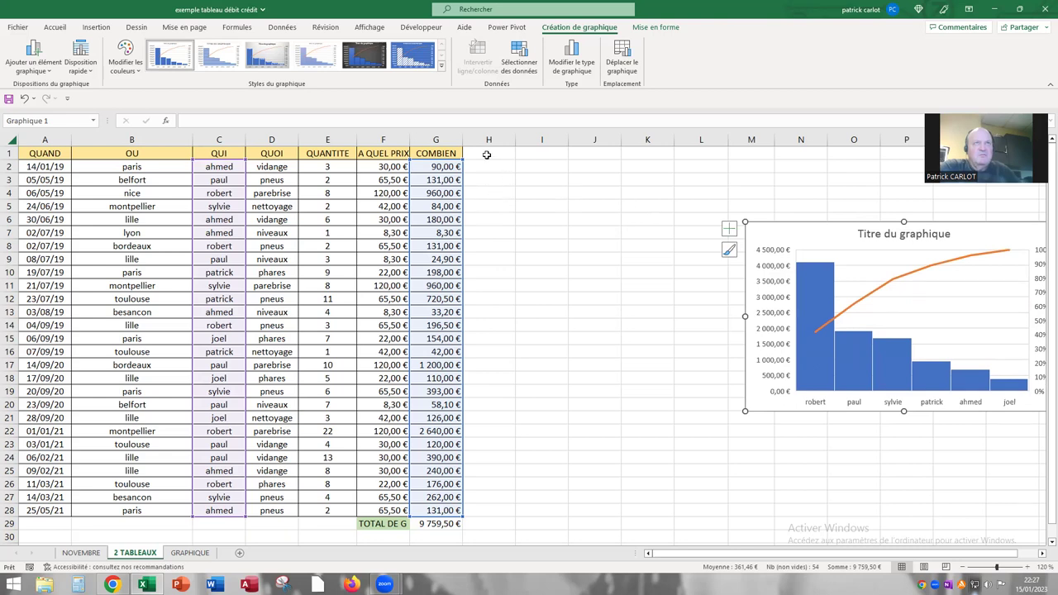
click(487, 155)
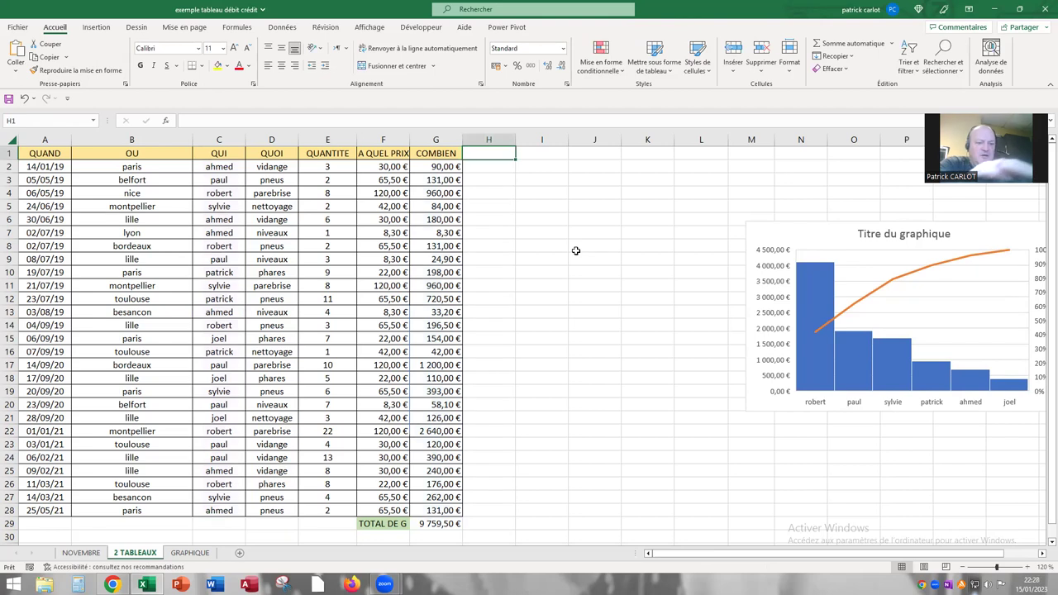
Enter the headers robert, paul and sylvie in H1, I1 and J1
text(robert)
key(ctrl+Return)
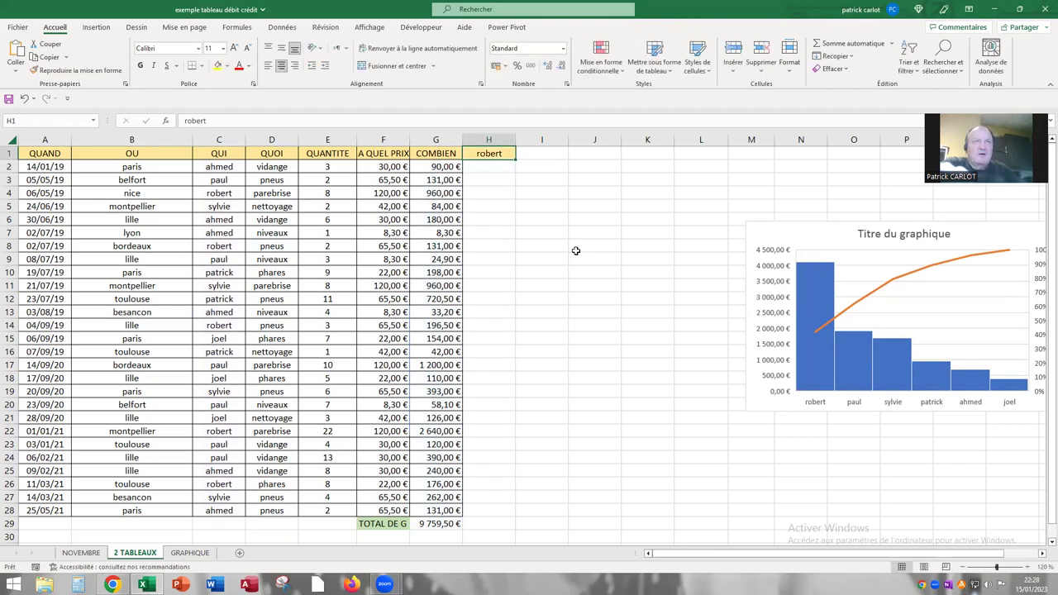
key(Right)
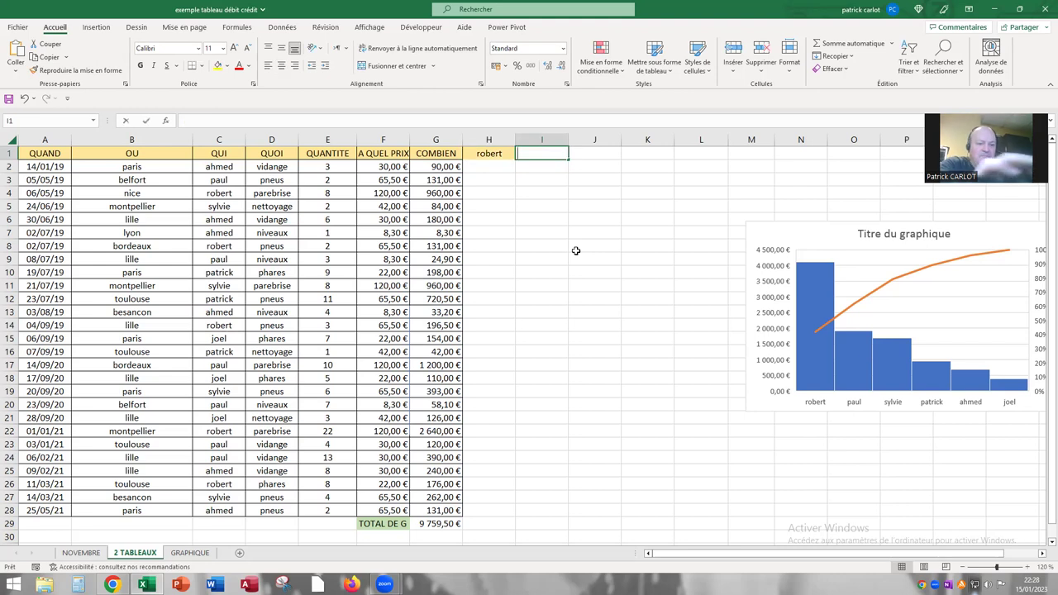
text(paul)
key(Return)
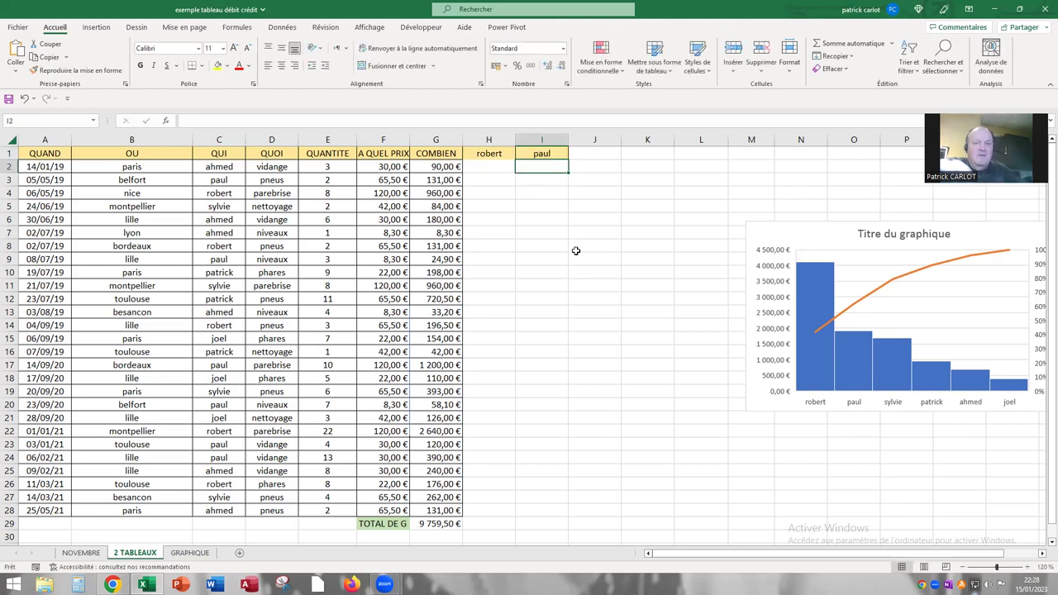
key(Up)
key(Right)
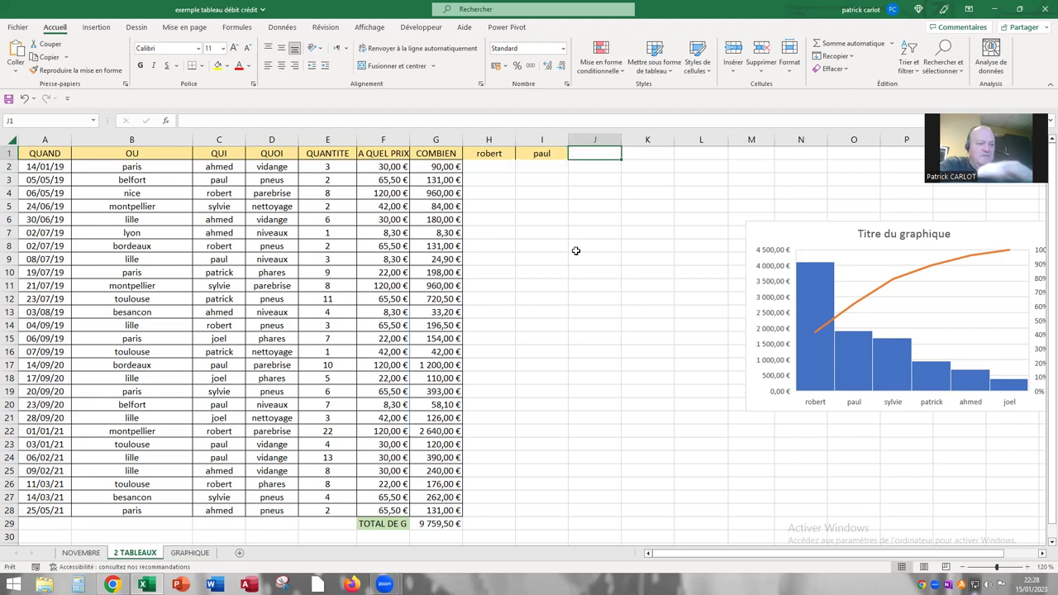
text(syl)
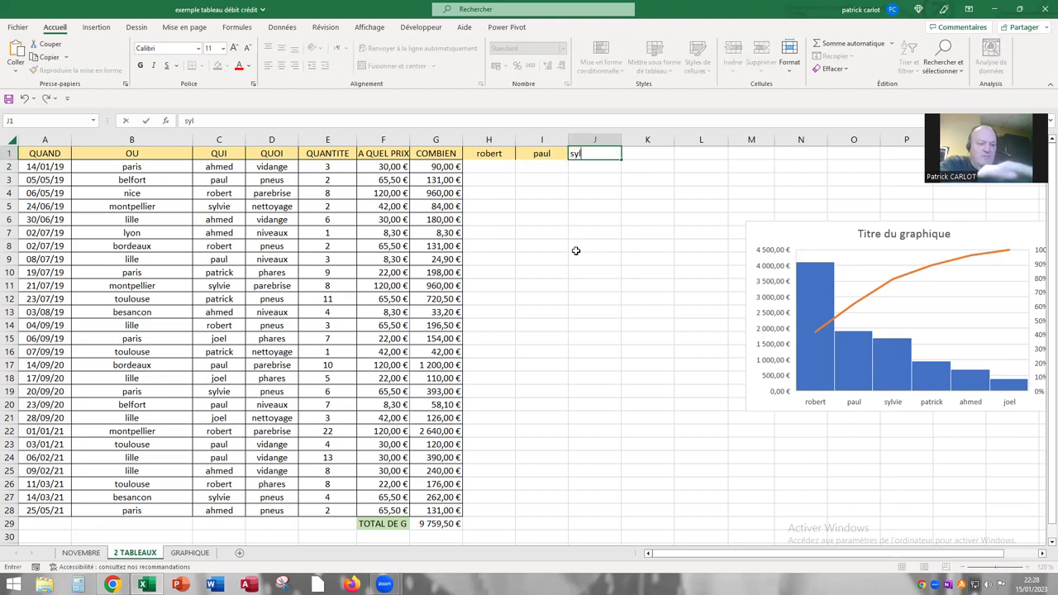
text(vie)
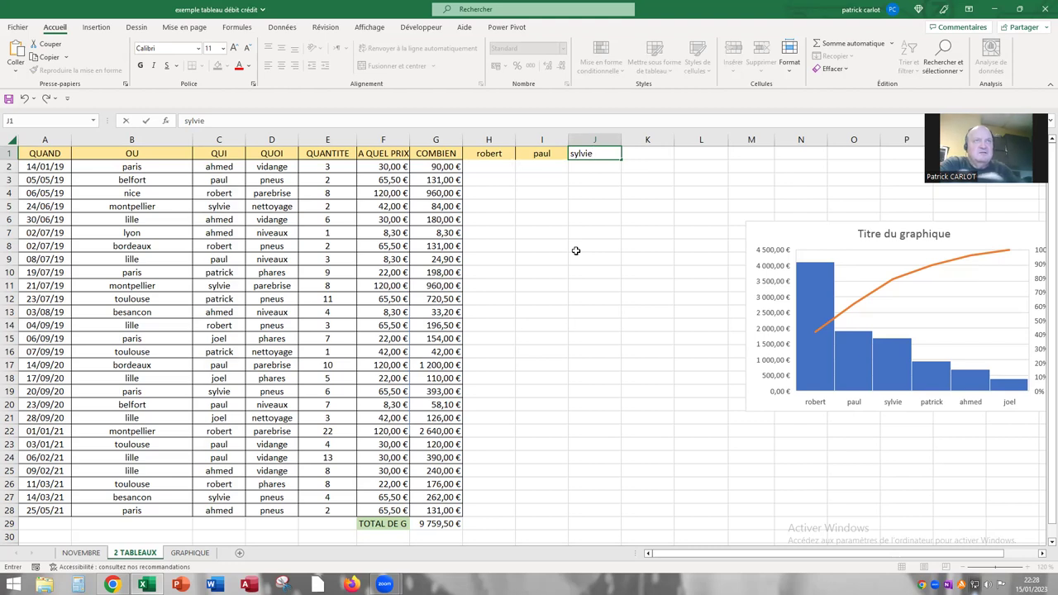
key(Return)
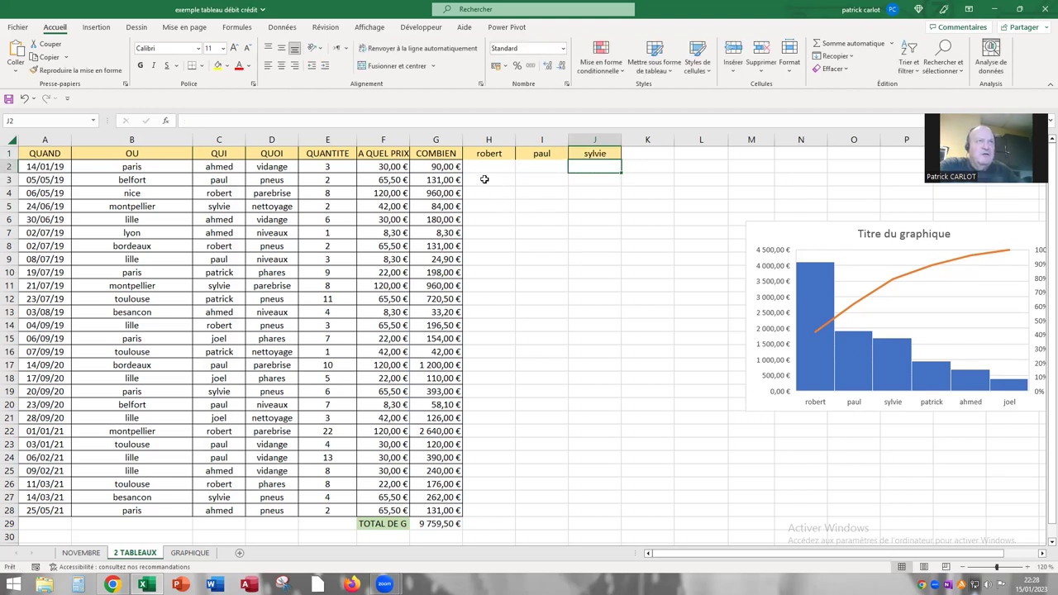
click(490, 167)
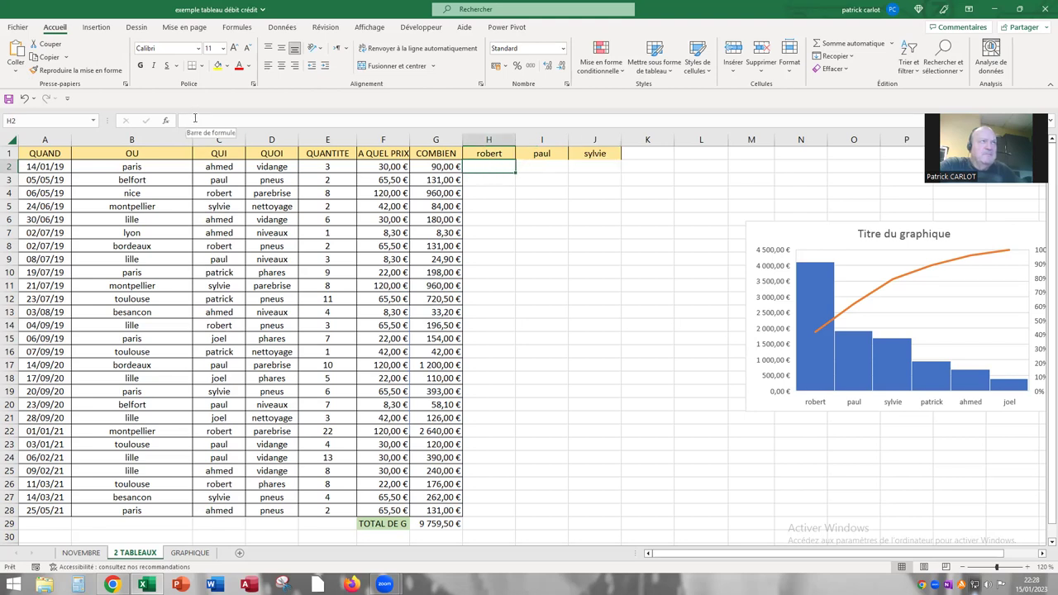
click(195, 117)
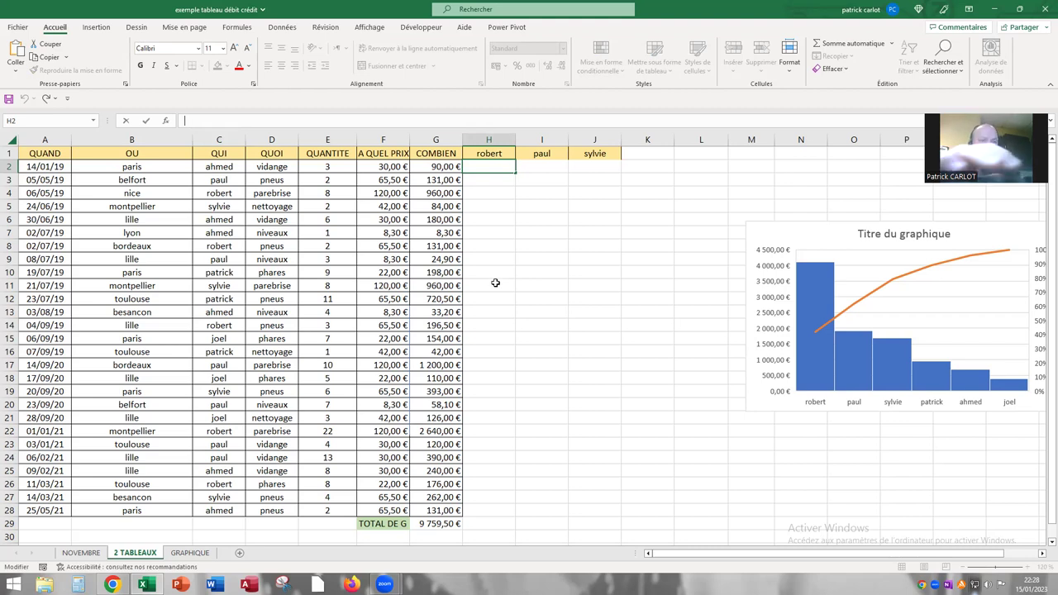
Enter =SI(C2="robert";G2;"") in H2, showing robert's COMBIEN amount or blank
text(=si)
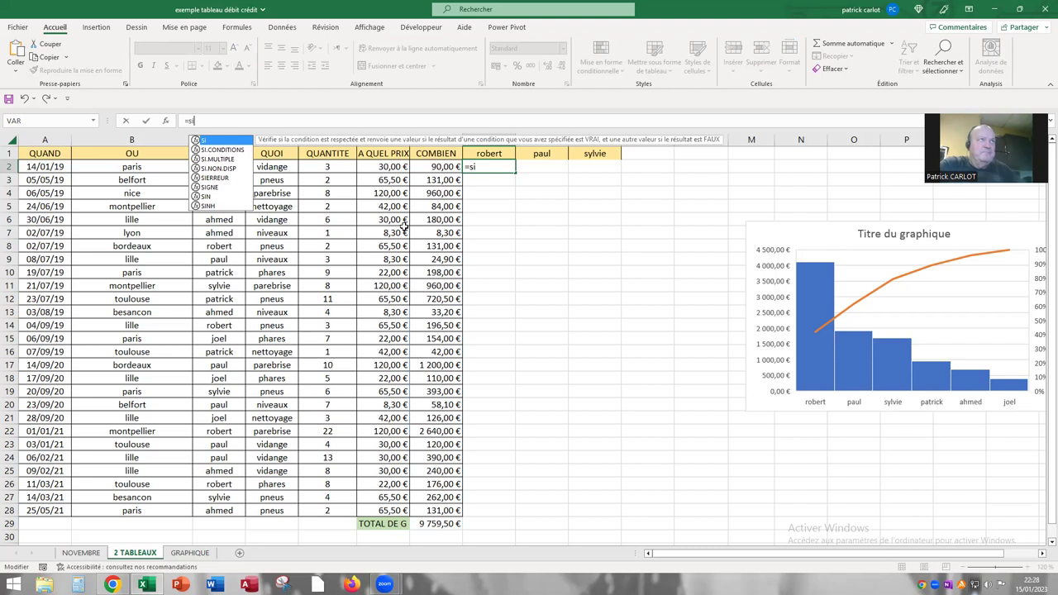
double_click(225, 140)
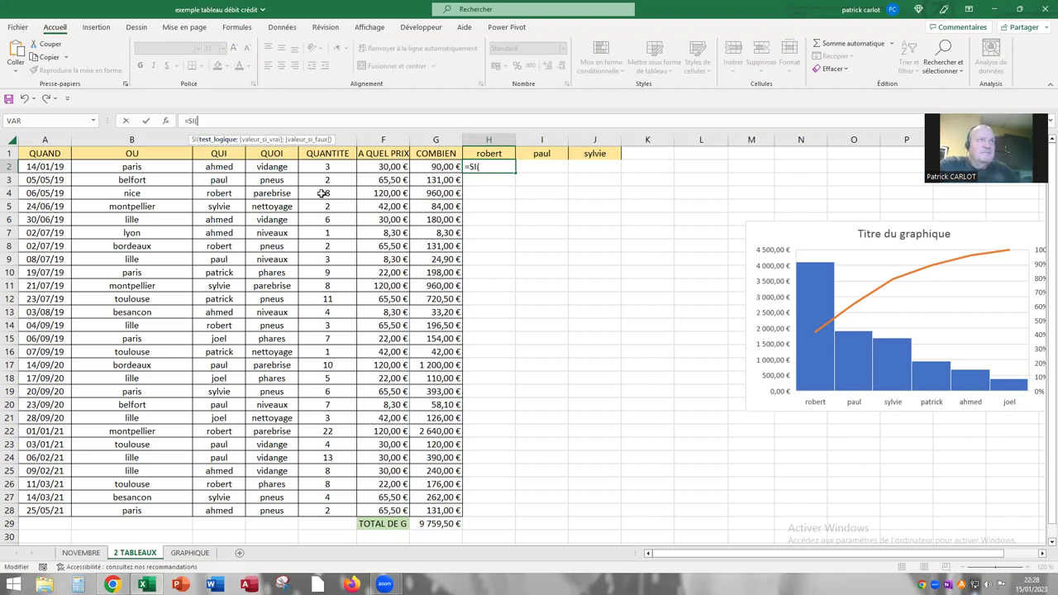
click(220, 166)
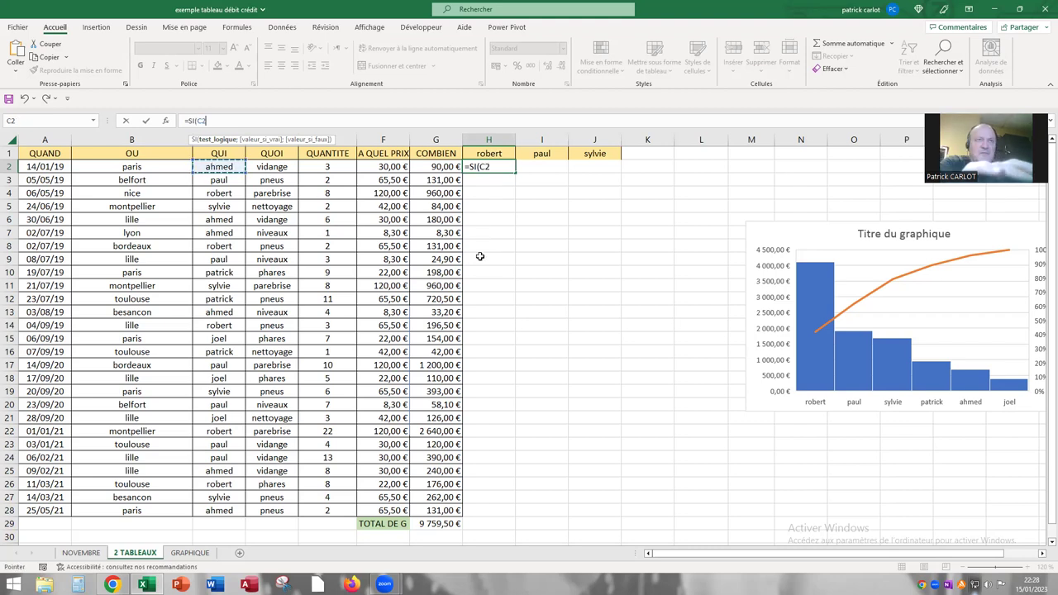
text(="o)
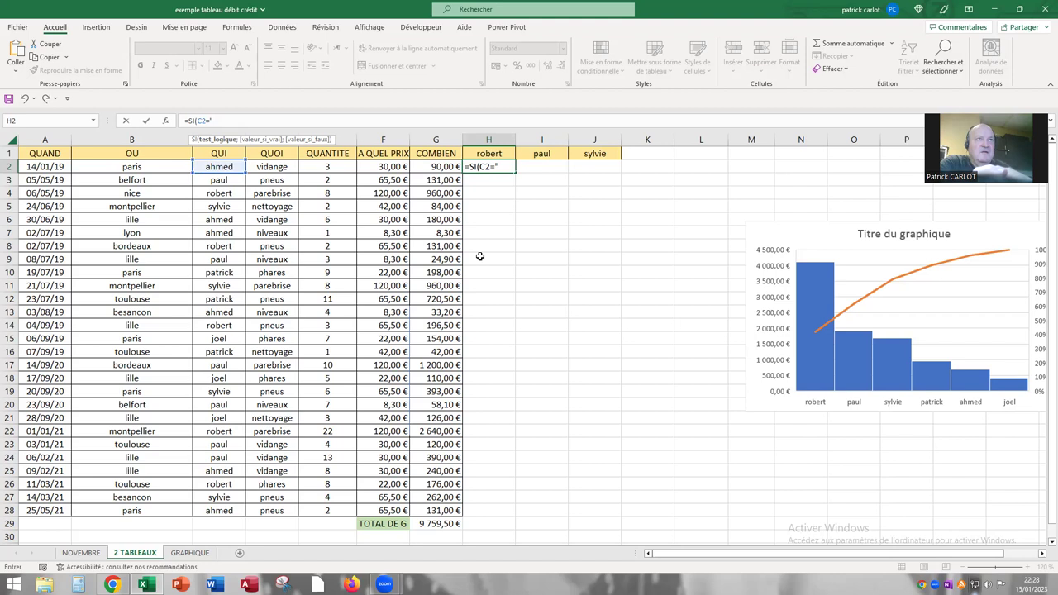
text(bert)
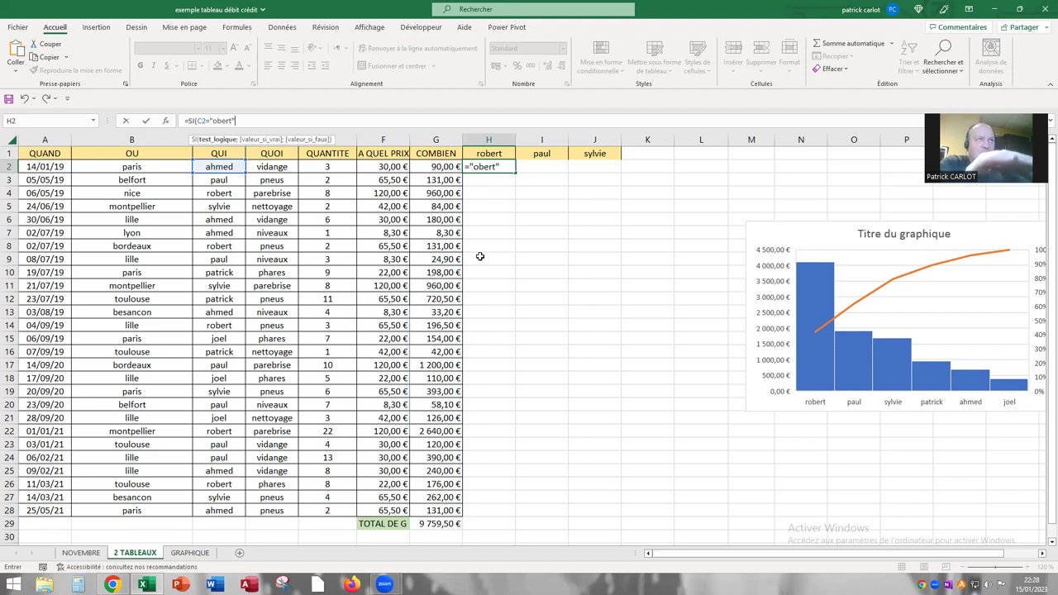
key(BackSpace)
key(BackSpace)
key(BackSpace)
key(BackSpace)
key(BackSpace)
key(BackSpace)
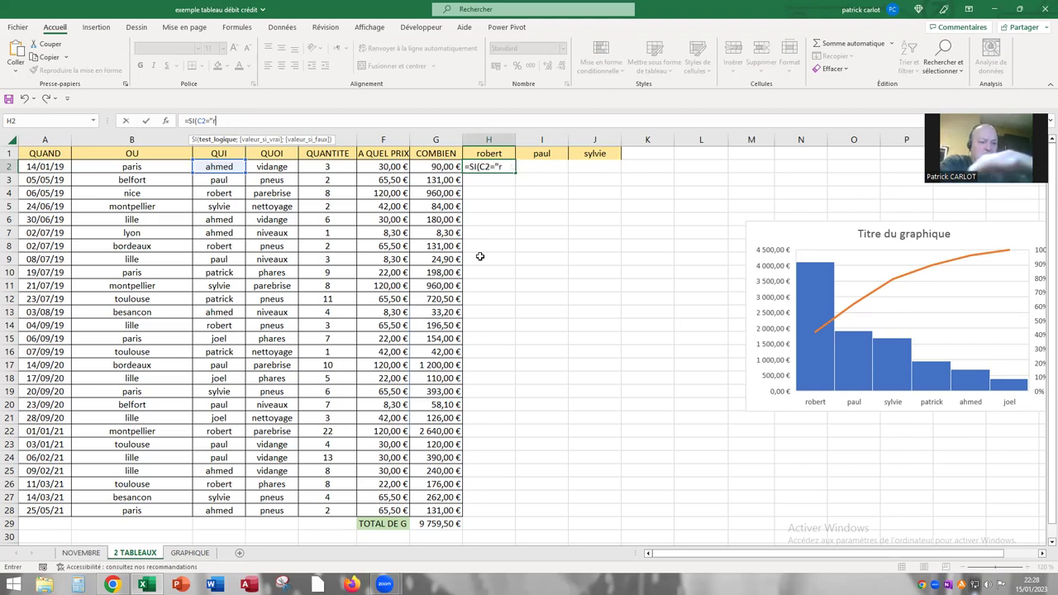
text(obert")
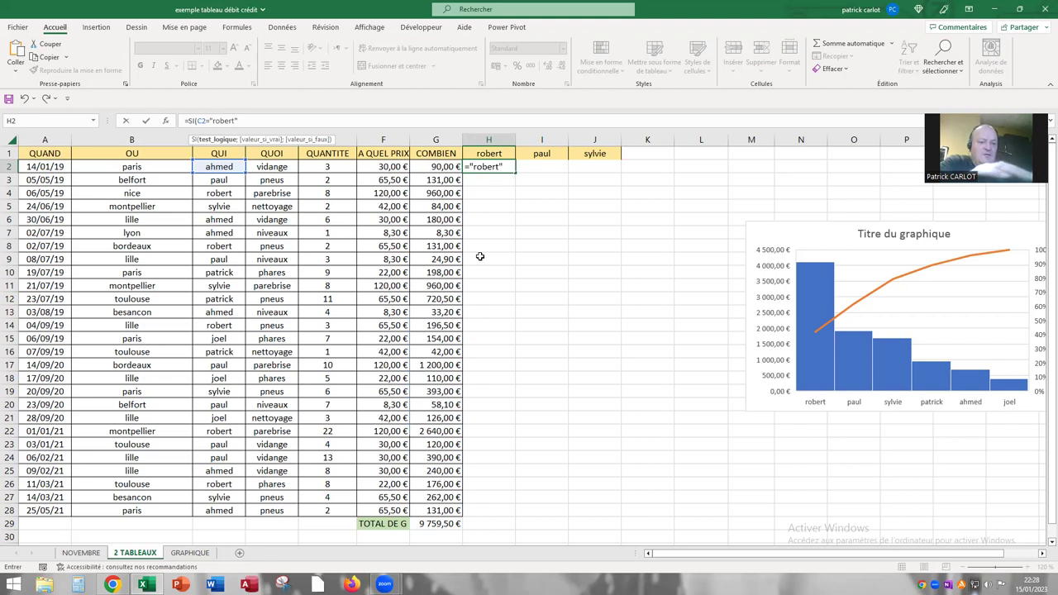
text(;)
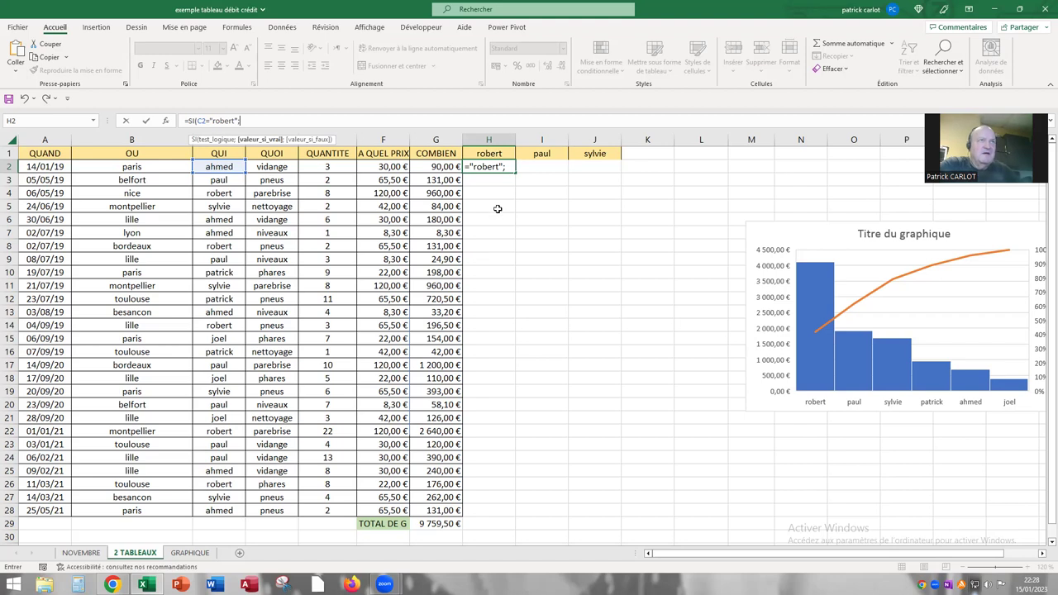
click(423, 166)
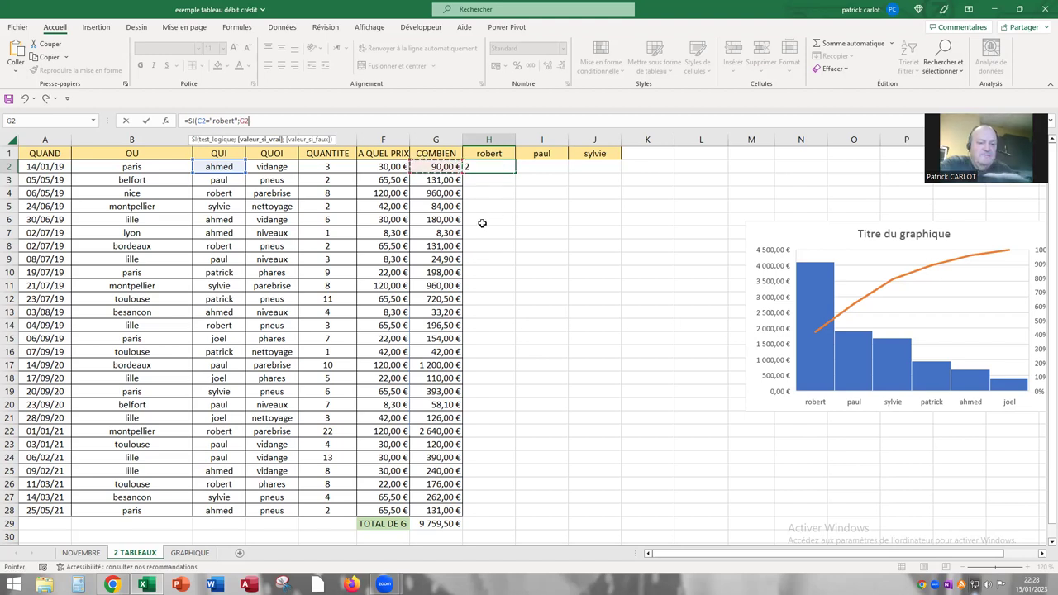
text(;)
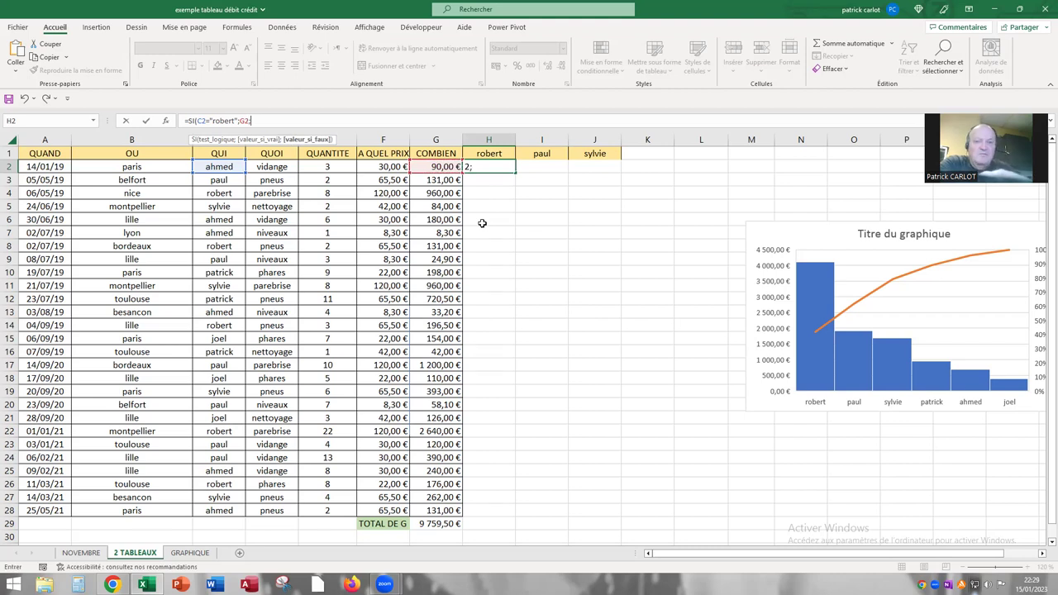
text(""))
key(Return)
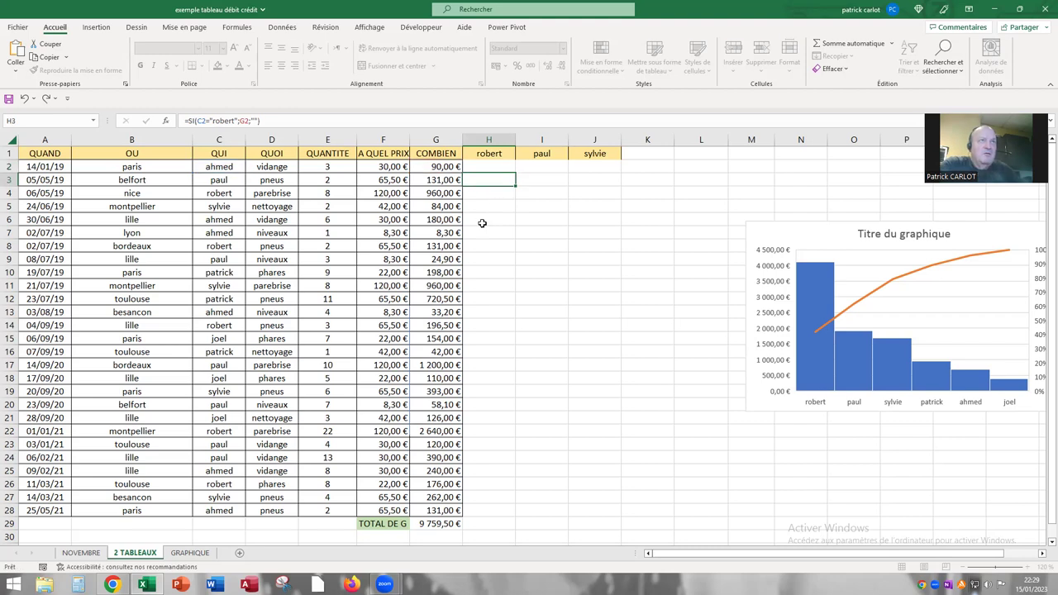
click(489, 166)
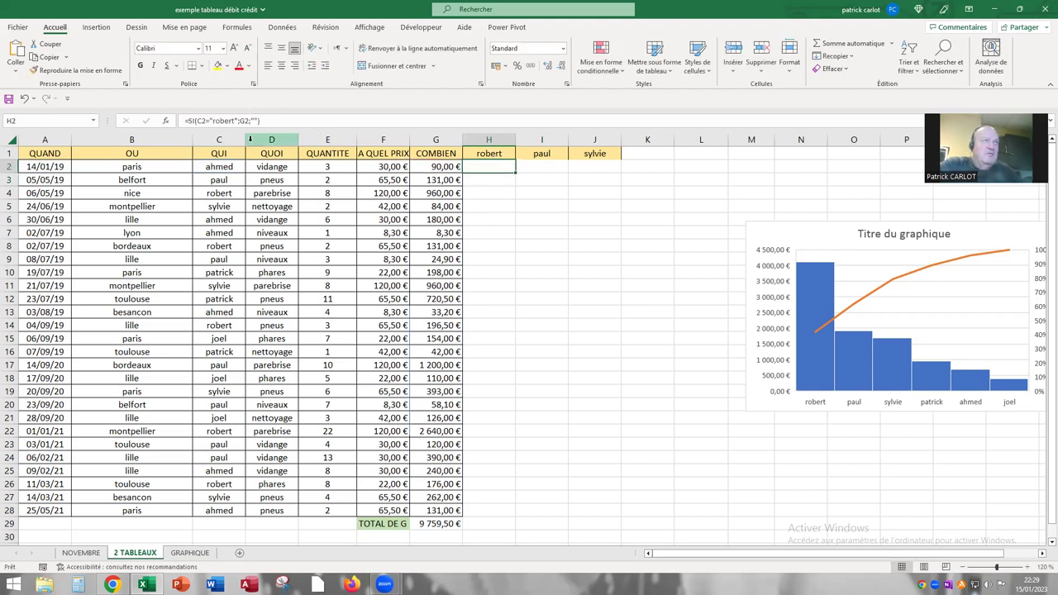
Change H2's formula to =SI($C2="robert";$G2;"") with locked C and G columns
click(197, 120)
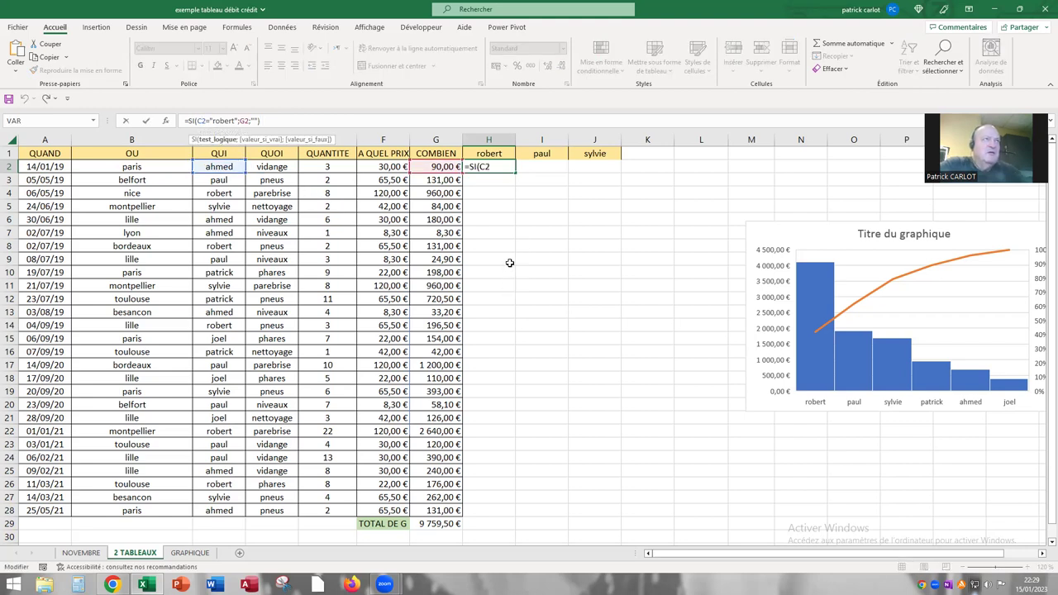
text($)
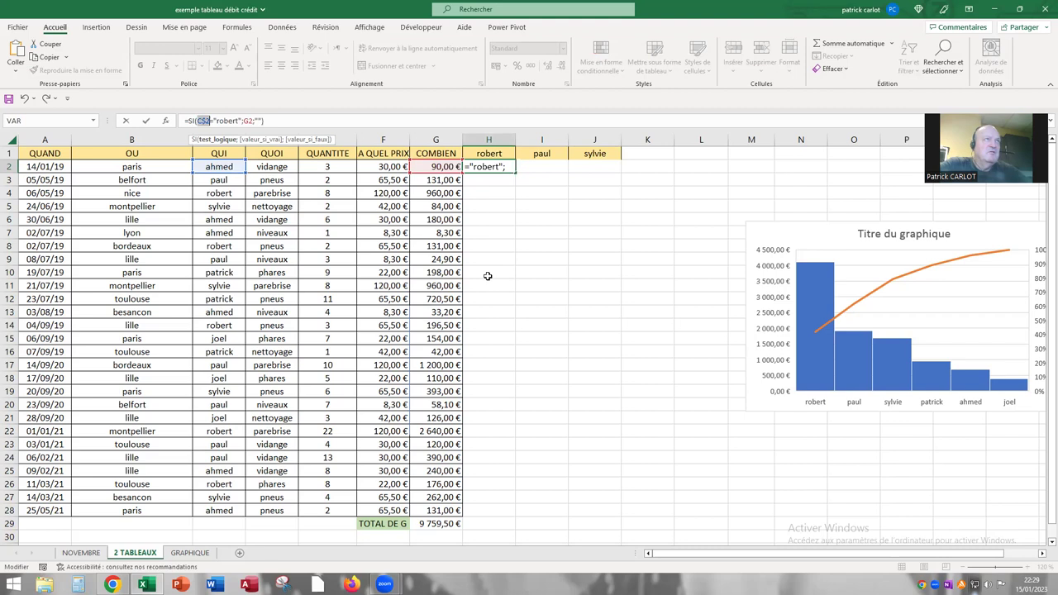
click(249, 120)
key(F4)
key(F4)
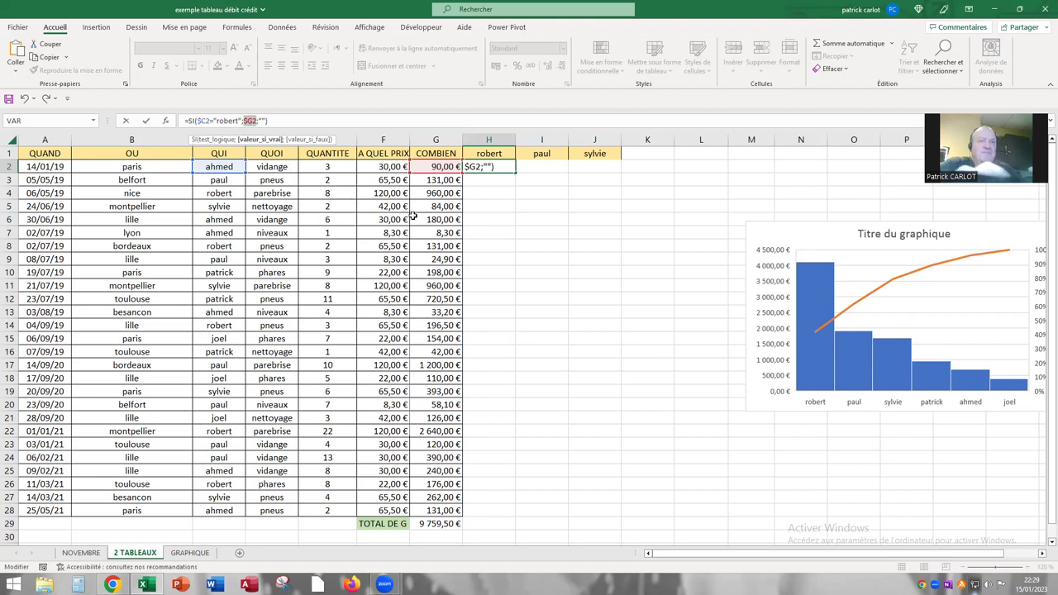
key(Return)
click(488, 168)
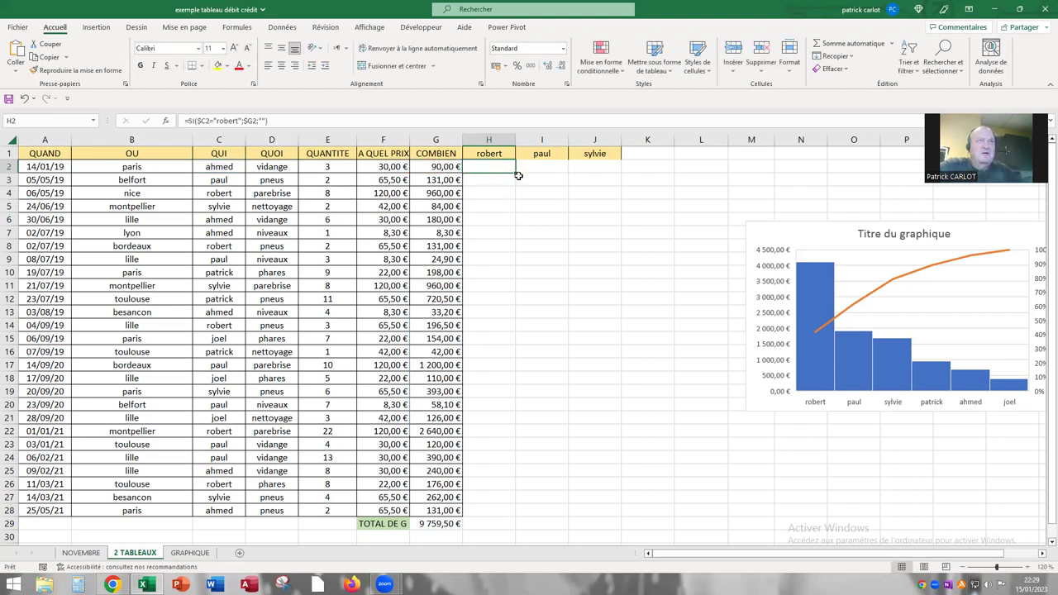
Fill robert's formula down to H28 and copy H2 across to I2 and J2
drag(514, 174, 491, 512)
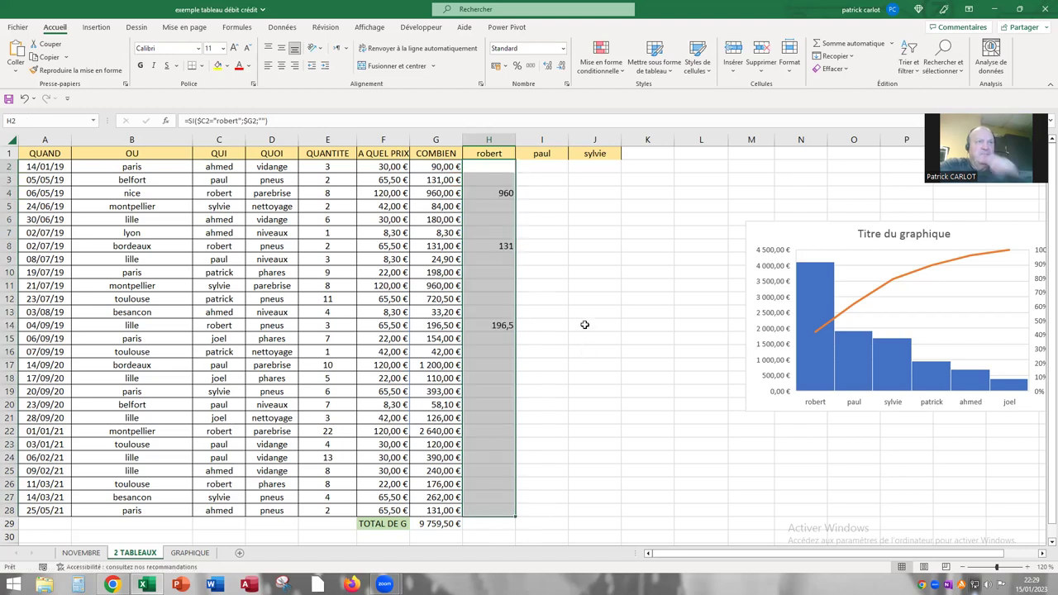
click(505, 166)
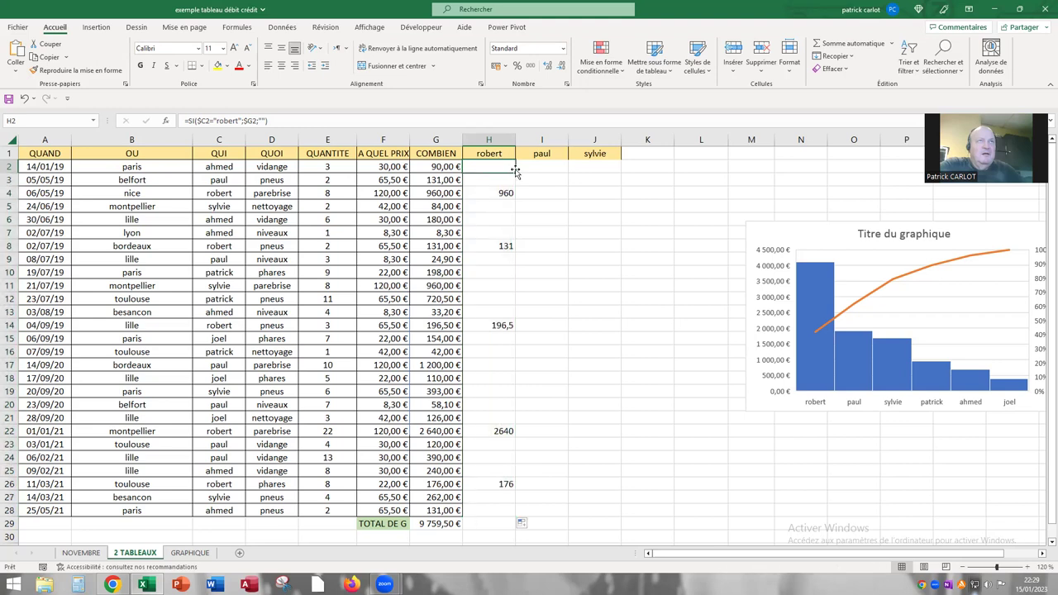
drag(515, 171, 596, 175)
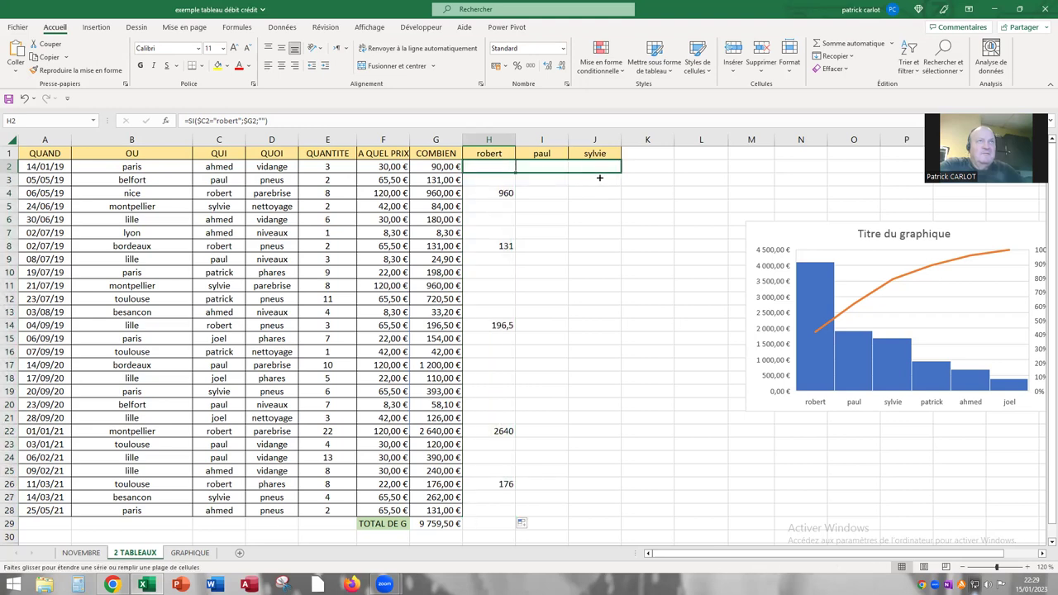
Change I2's criterion to "paul" and fill the formula down to I28
click(524, 169)
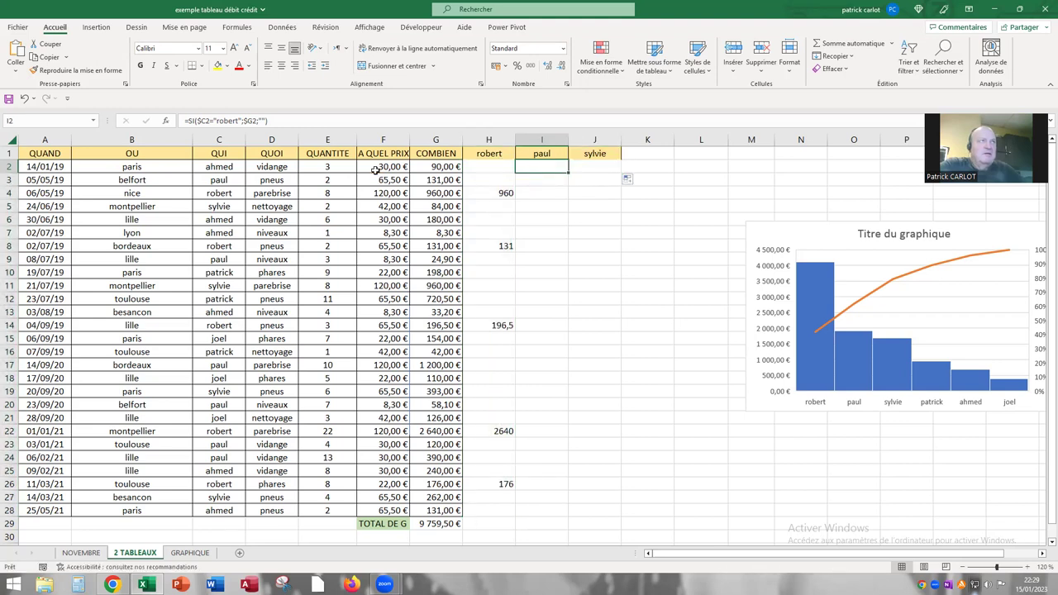
click(238, 120)
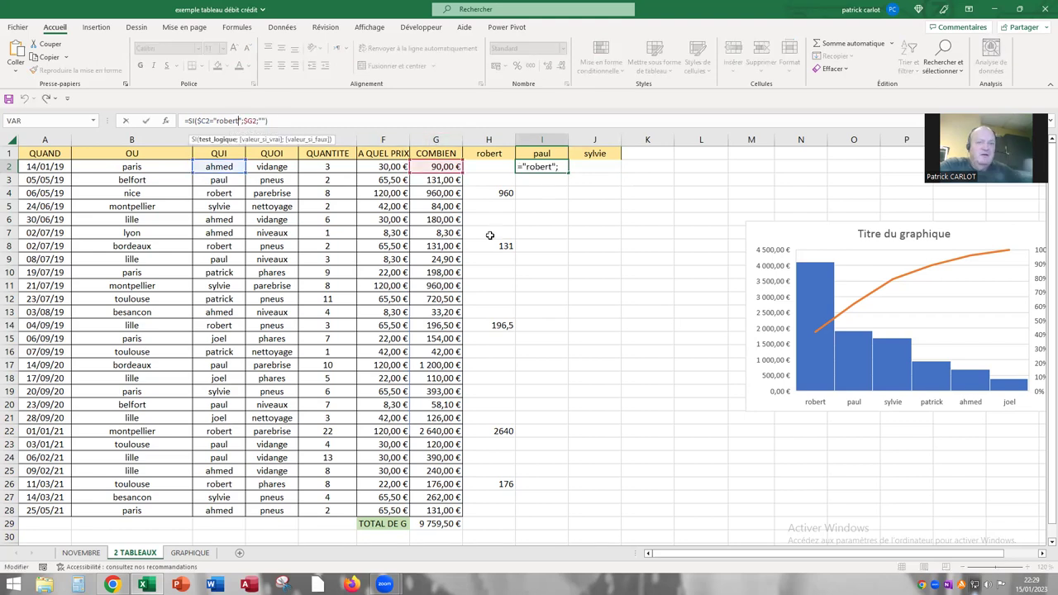
key(BackSpace)
key(BackSpace)
key(BackSpace)
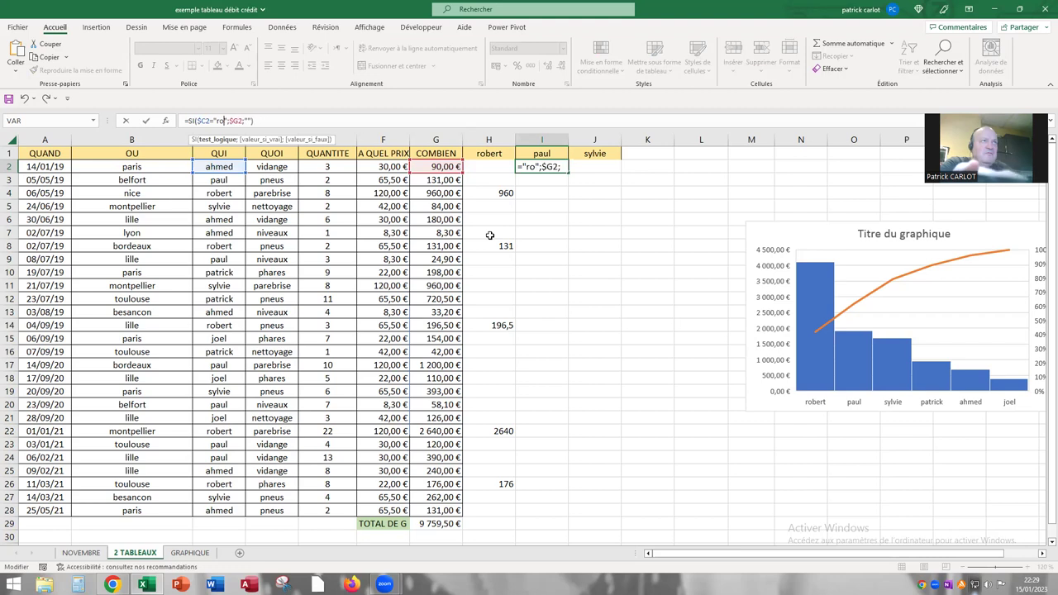
text(paul)
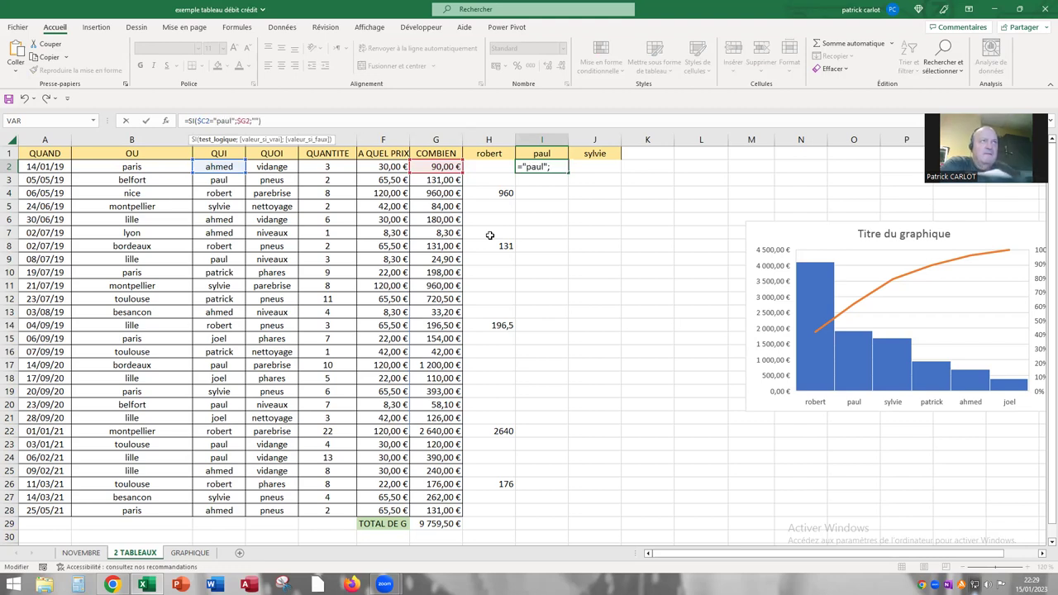
key(Return)
click(549, 169)
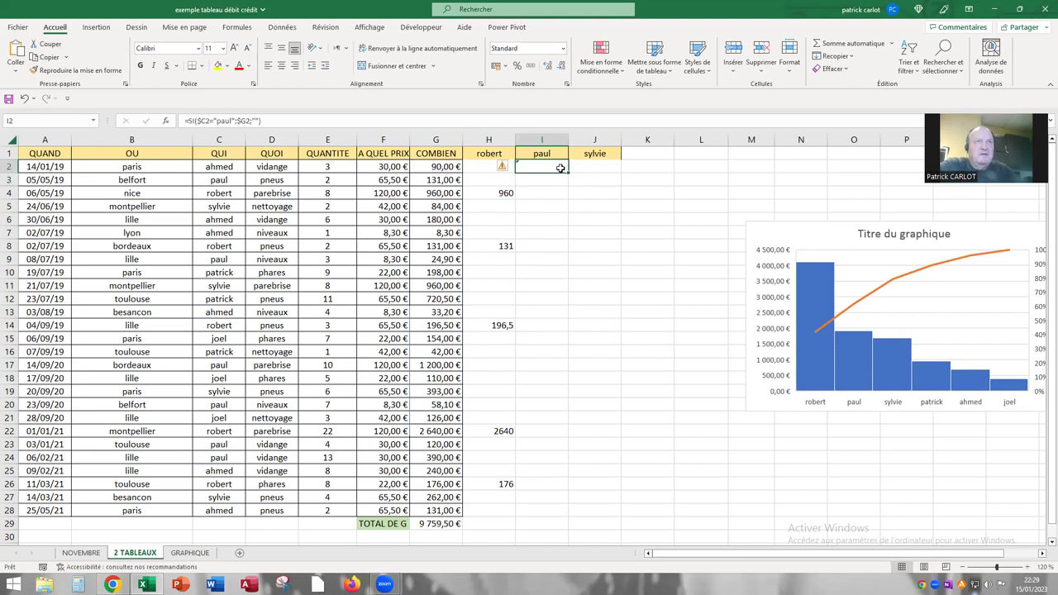
mouse_move(569, 173)
mouse_down()
mouse_move(579, 412)
mouse_move(593, 479)
mouse_up()
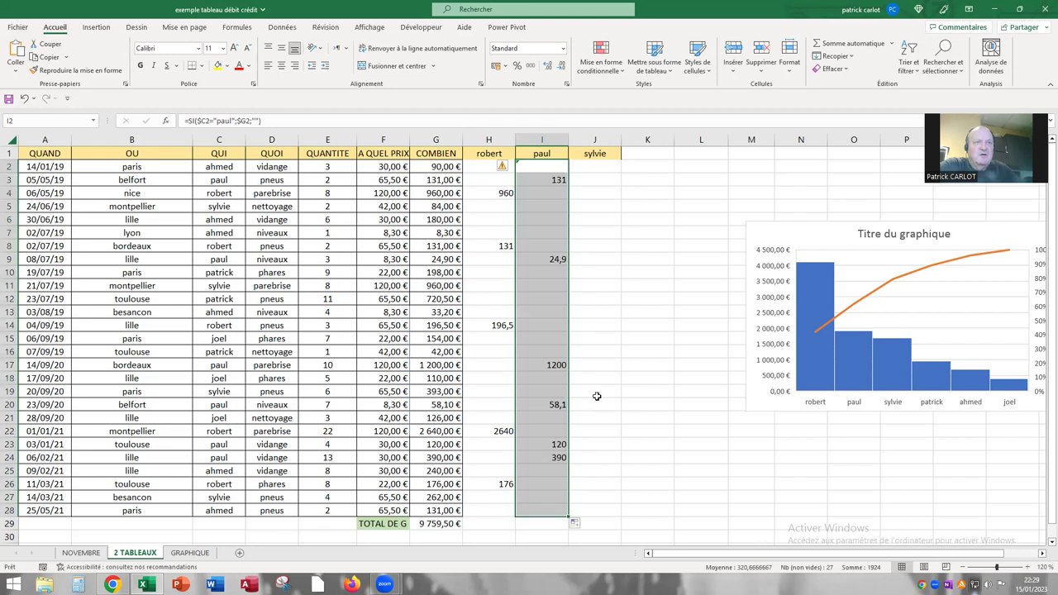
Change J2's criterion to "sylvie" and fill the formula down to J28
click(591, 167)
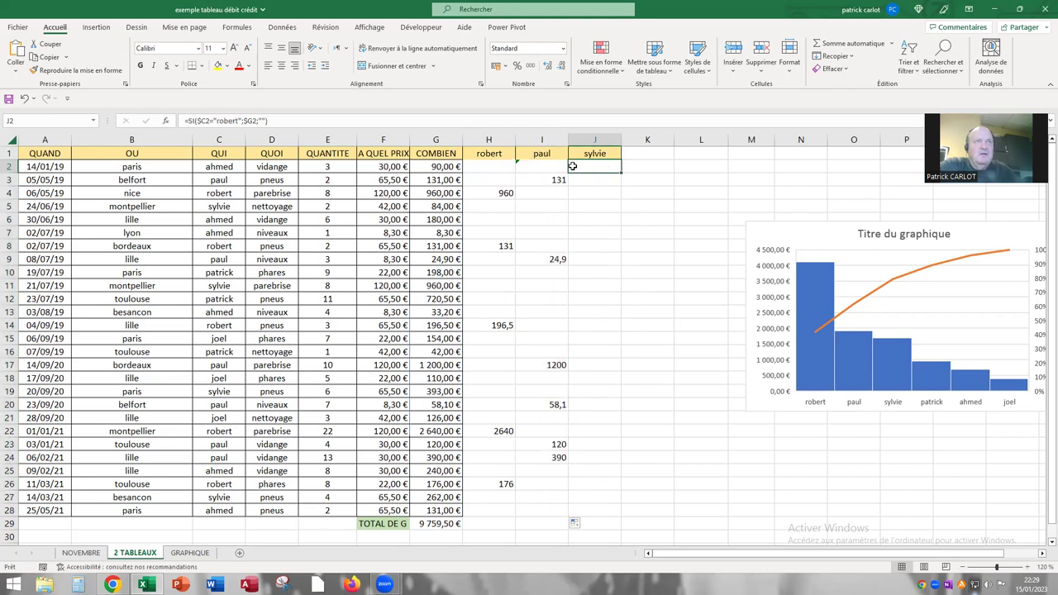
click(238, 121)
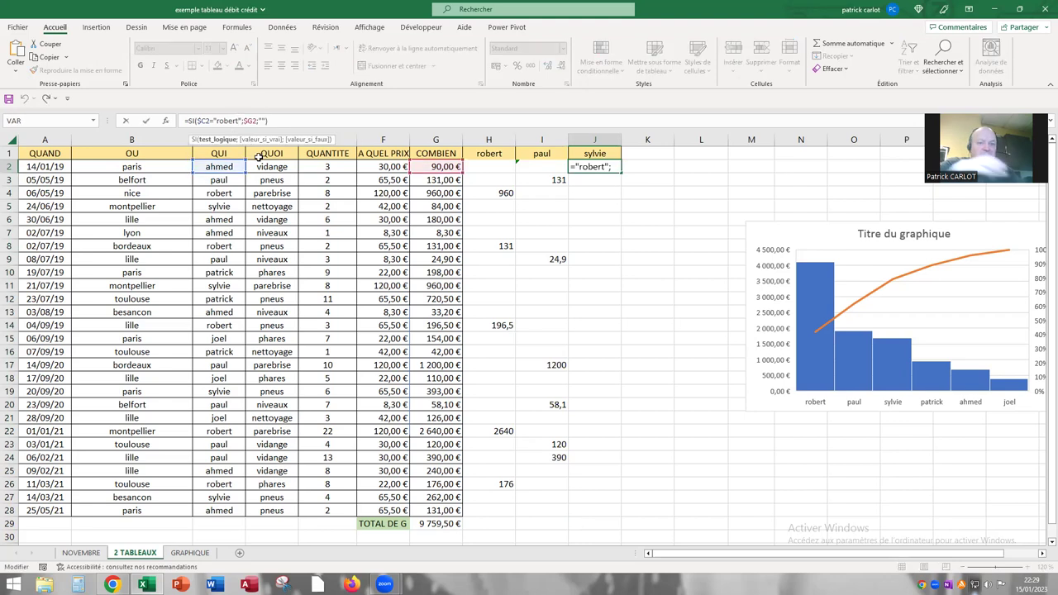
key(BackSpace)
key(BackSpace)
key(BackSpace)
key(BackSpace)
key(BackSpace)
key(BackSpace)
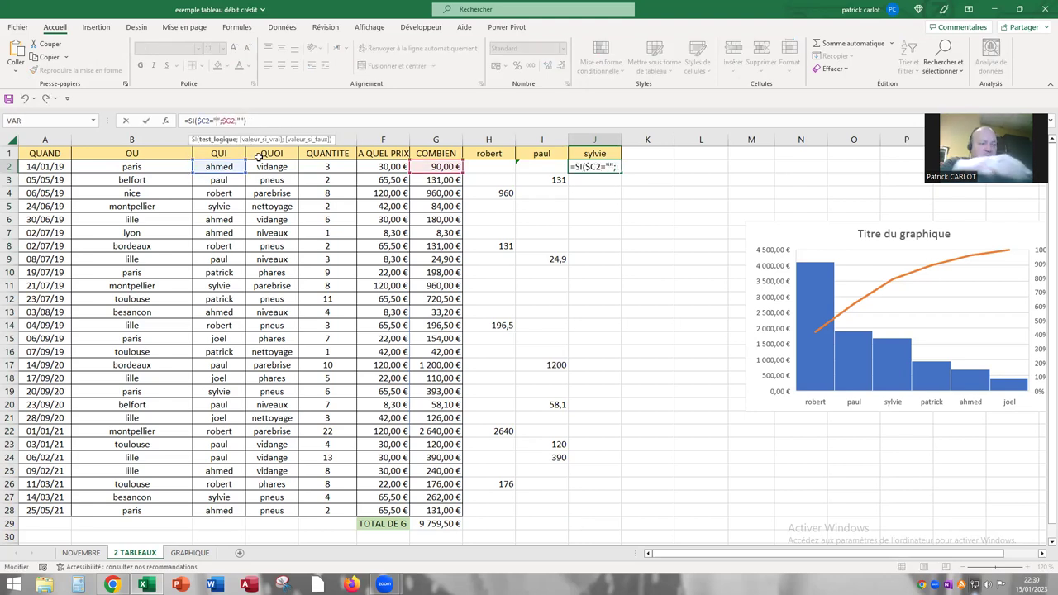
text(sylvie)
key(Return)
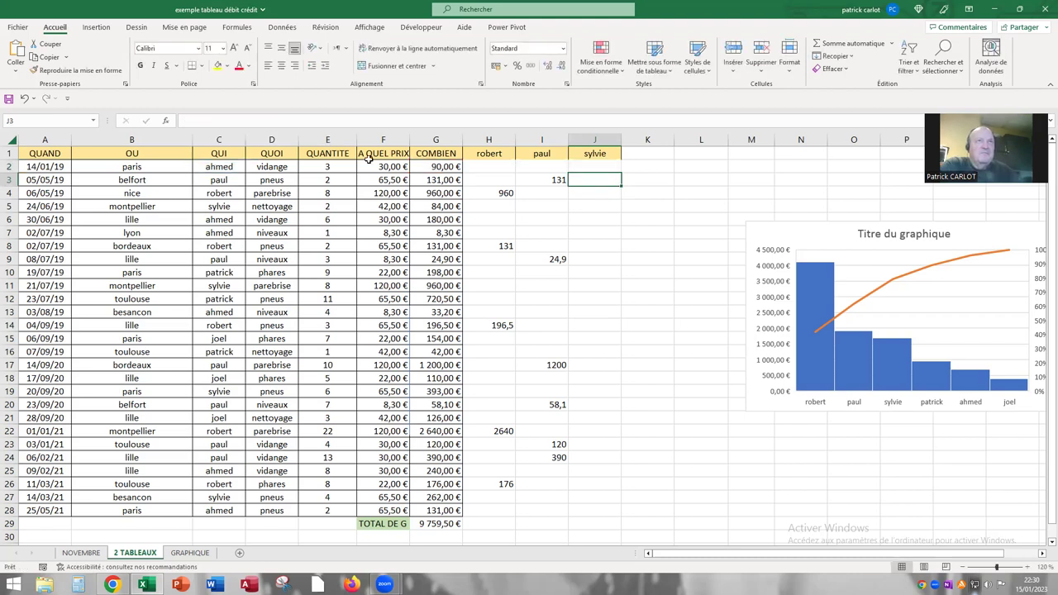
key(Up)
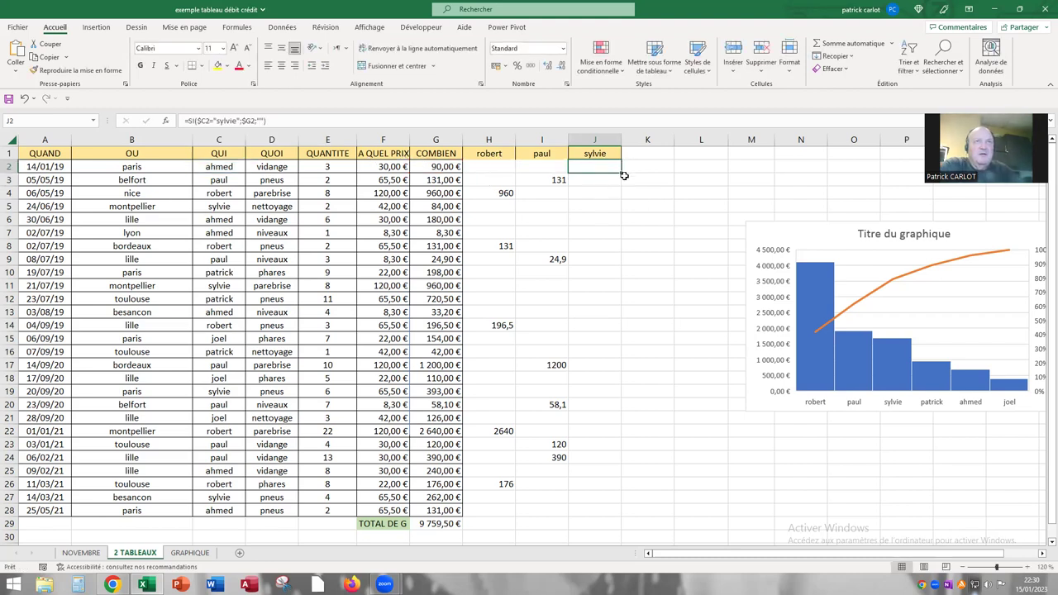
drag(621, 173, 609, 450)
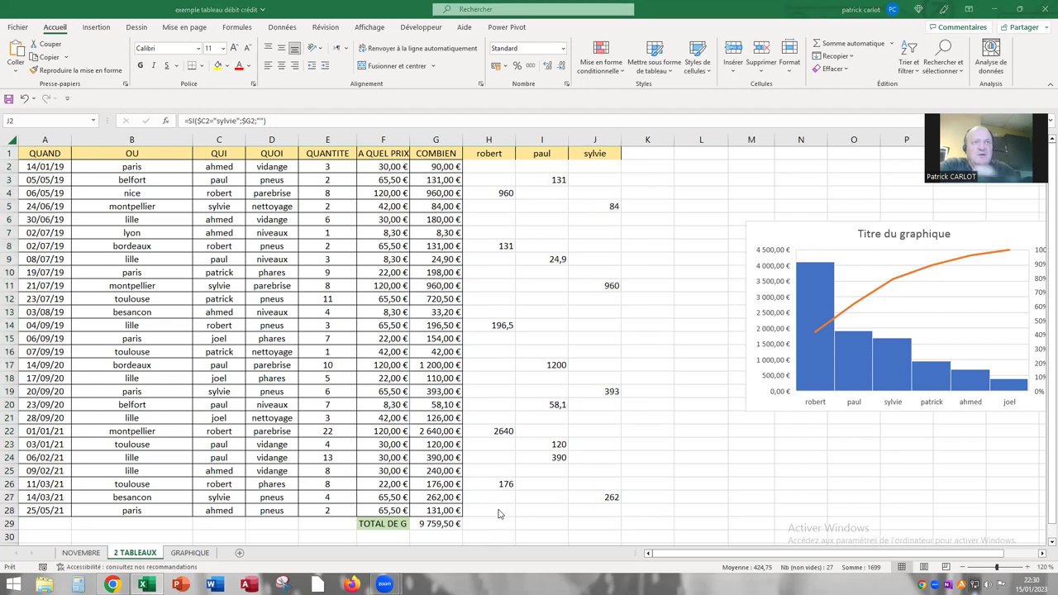
click(498, 524)
Give the totals cells H29:J29 a yellow fill
key(shift+Up)
key(shift+Up)
key(shift+Up)
drag(498, 524, 578, 522)
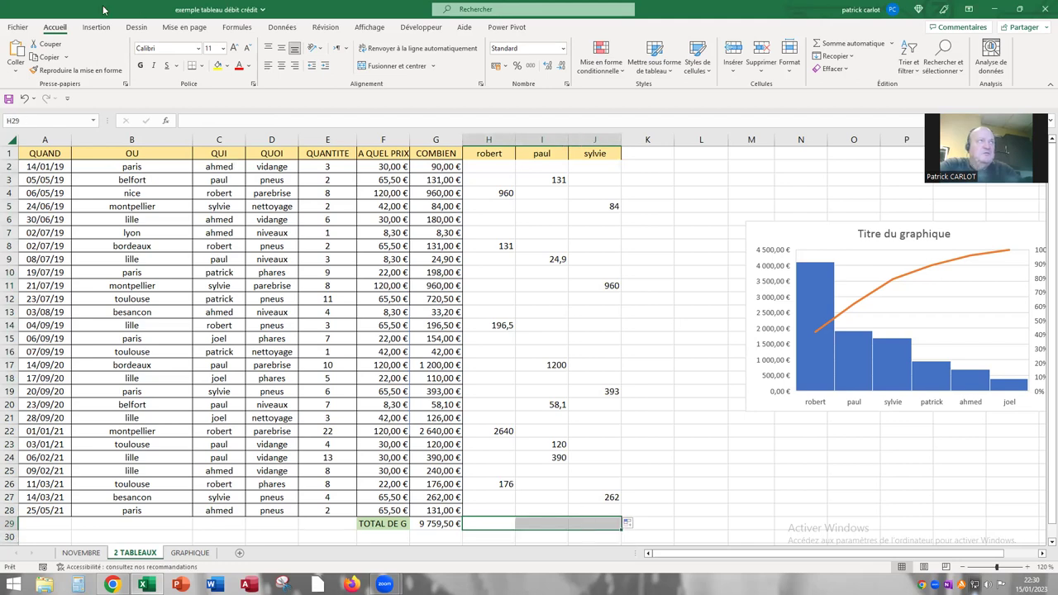
click(217, 66)
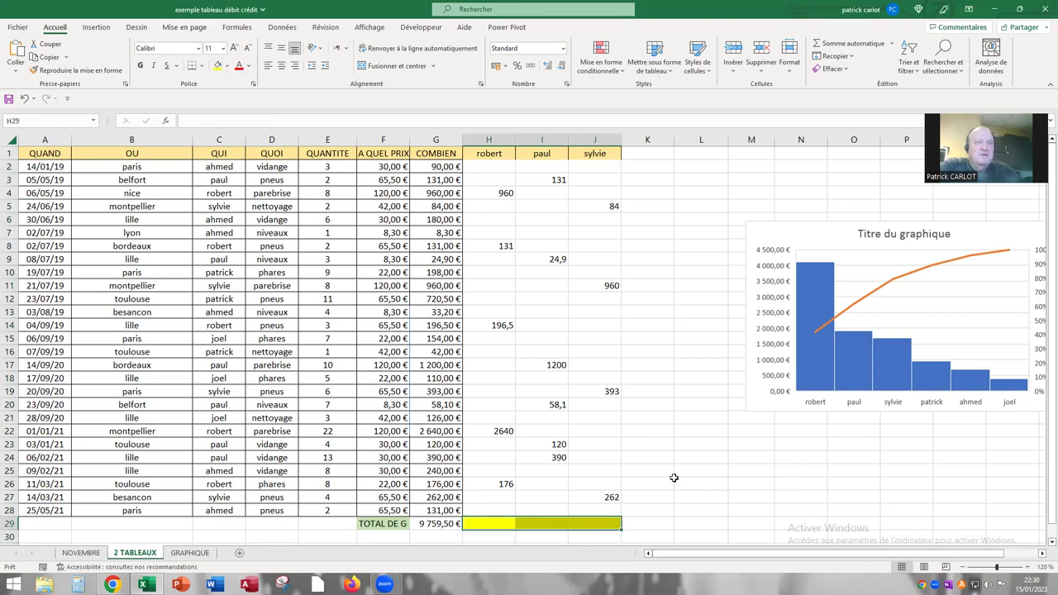
click(660, 475)
Sum robert's amounts H2:H28 in H29, giving 4103,5
click(491, 522)
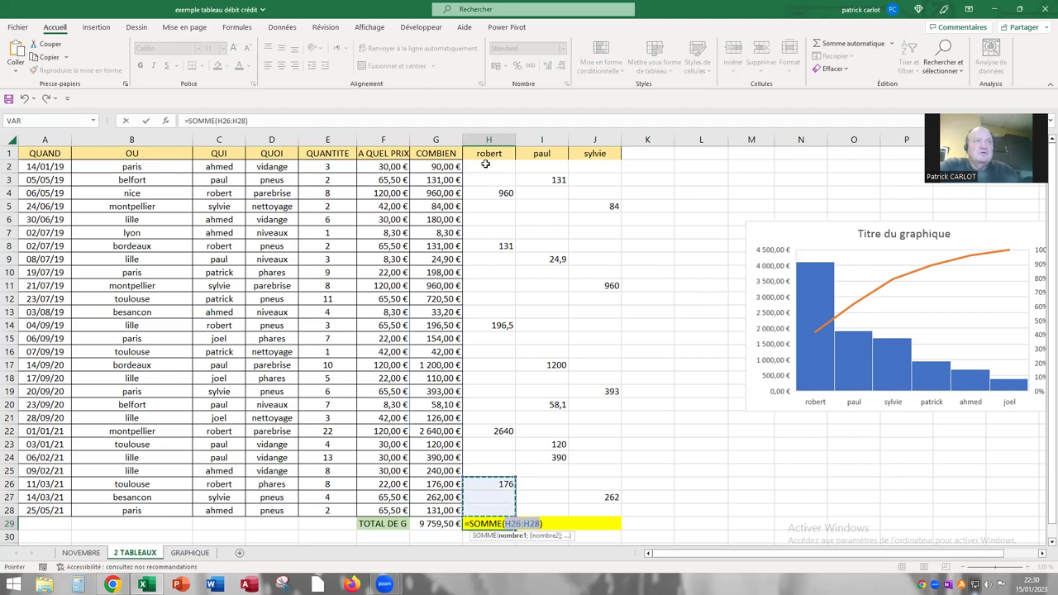
drag(487, 167, 490, 511)
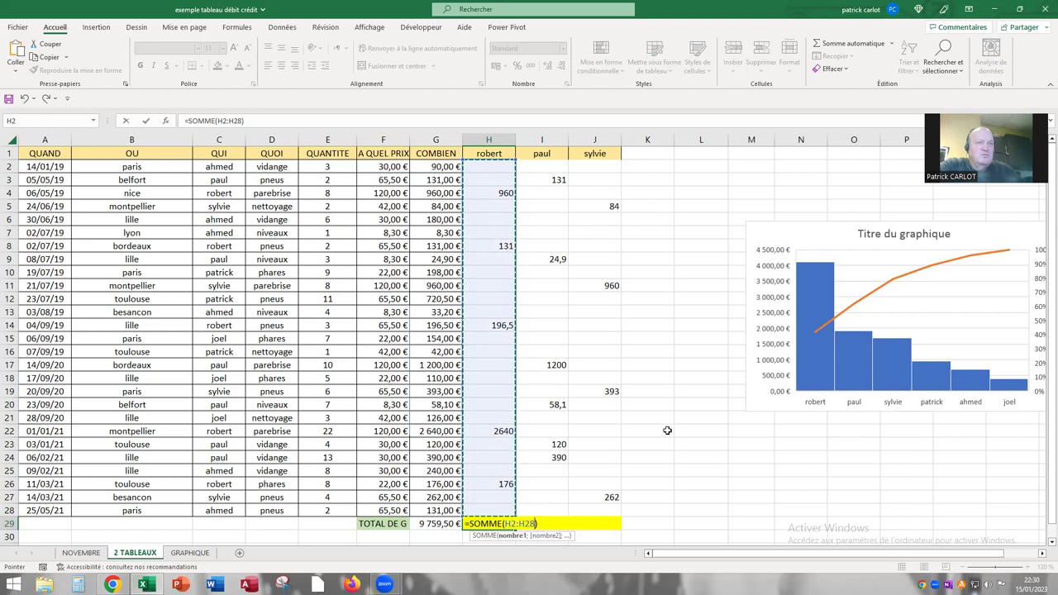
key(Return)
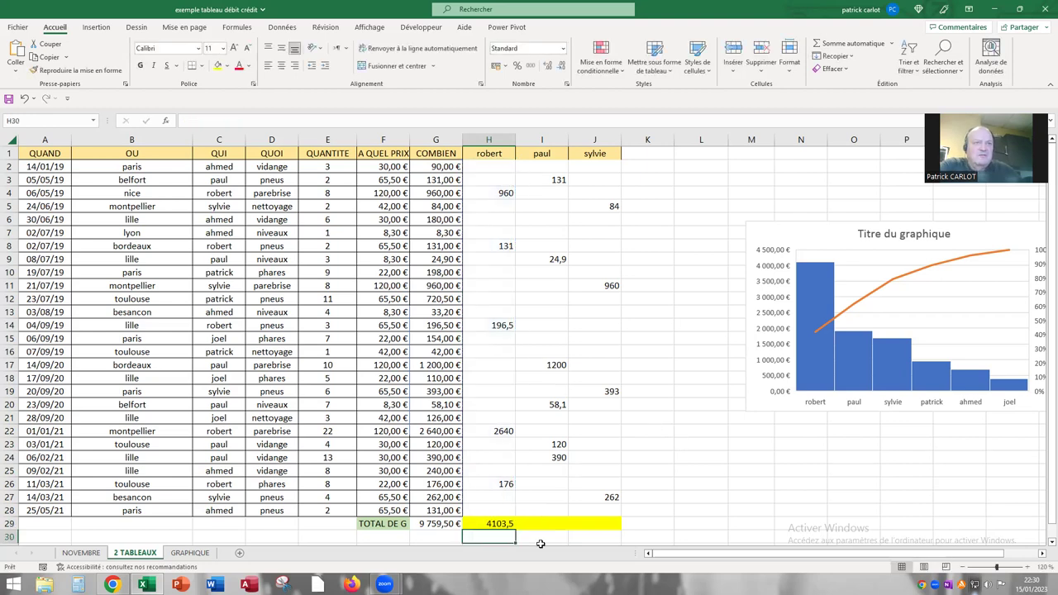
Copy H29's SOMME formula across to I29 and J29, showing 1924 and 1699
click(497, 524)
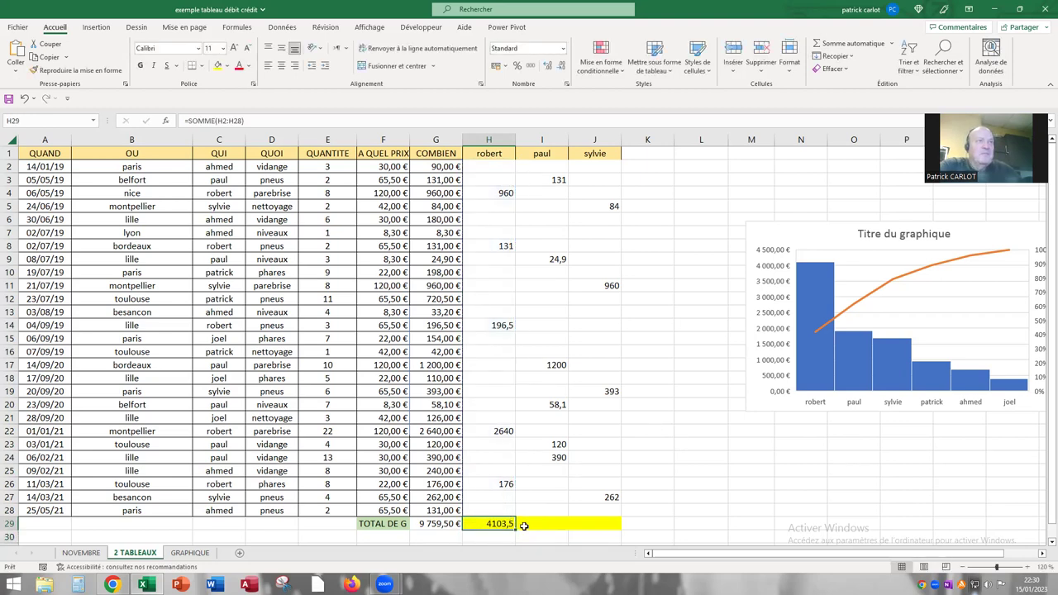
drag(515, 528, 607, 524)
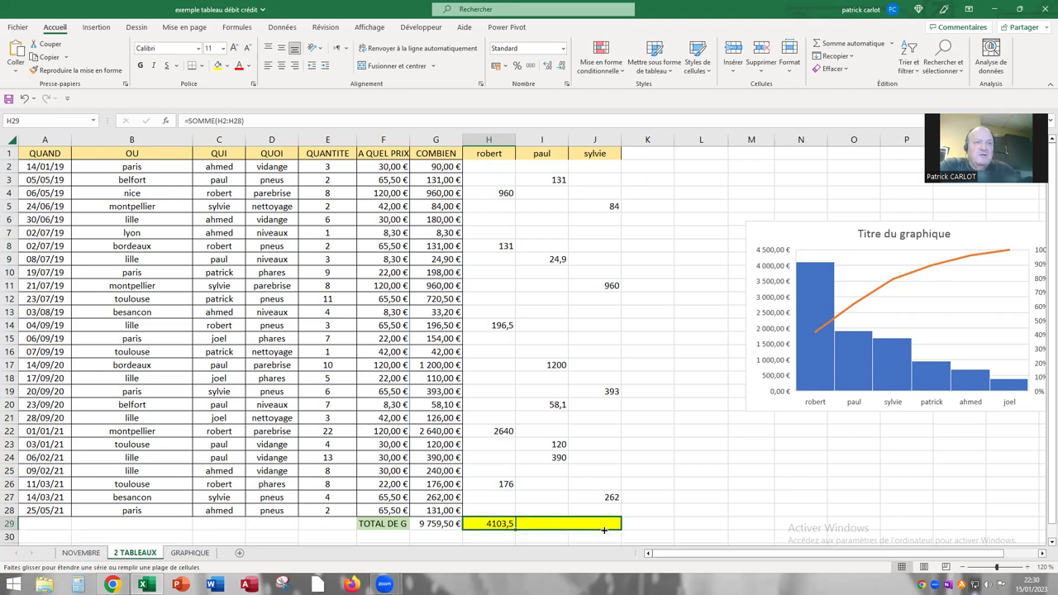
click(540, 525)
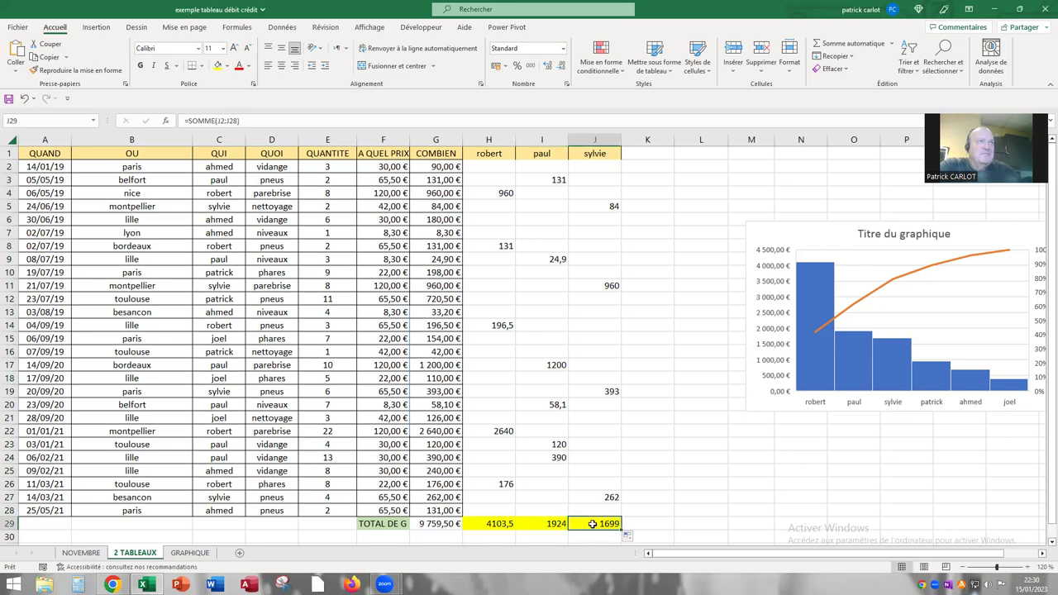
click(665, 500)
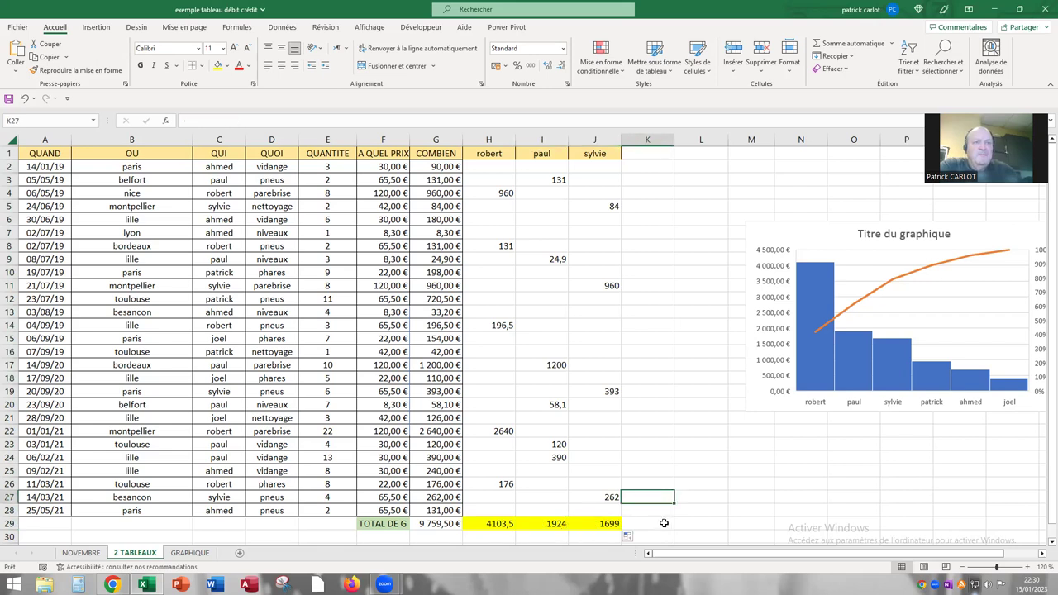
Give K29 a light blue fill and put =SOMME(H29:J29) in it
click(646, 522)
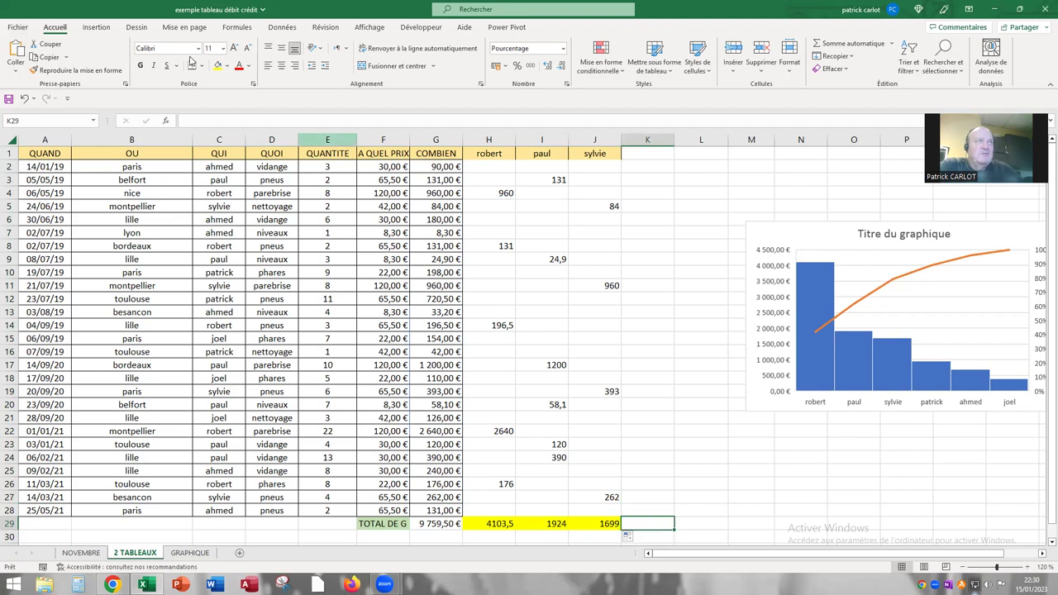
click(228, 66)
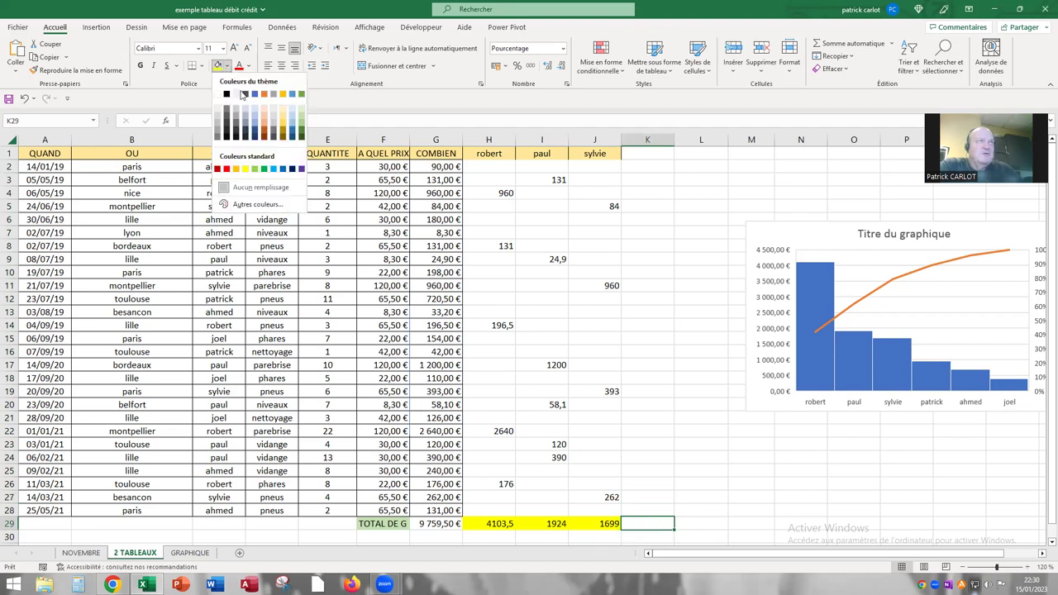
click(243, 94)
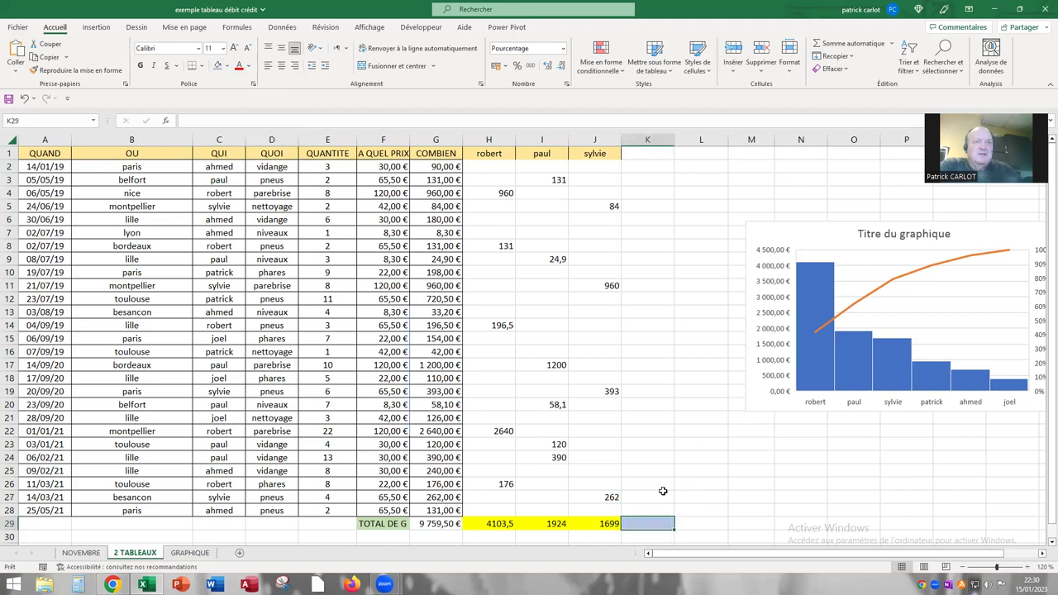
click(839, 46)
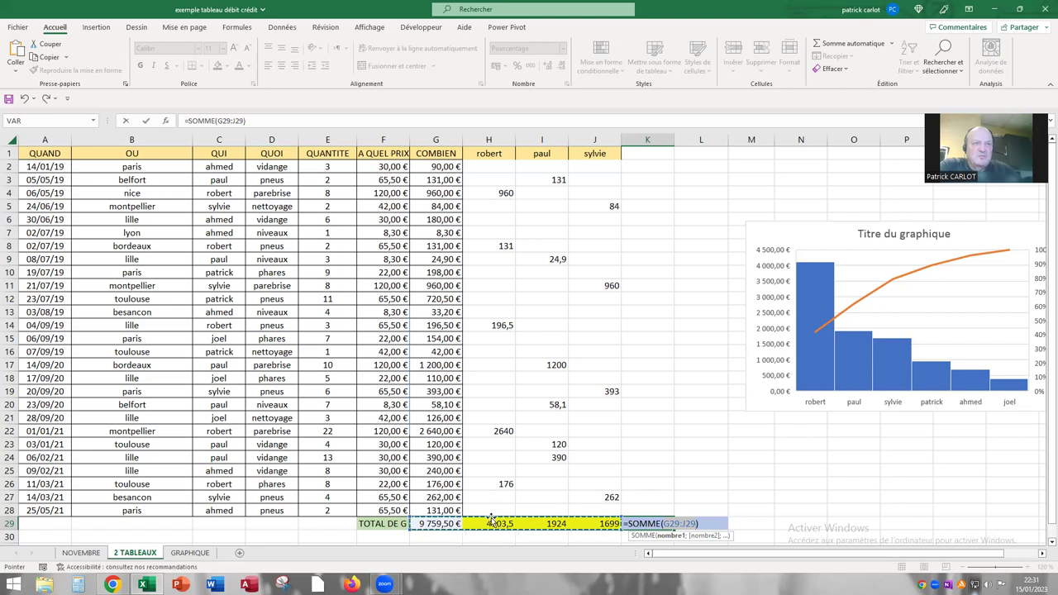
drag(488, 523, 595, 523)
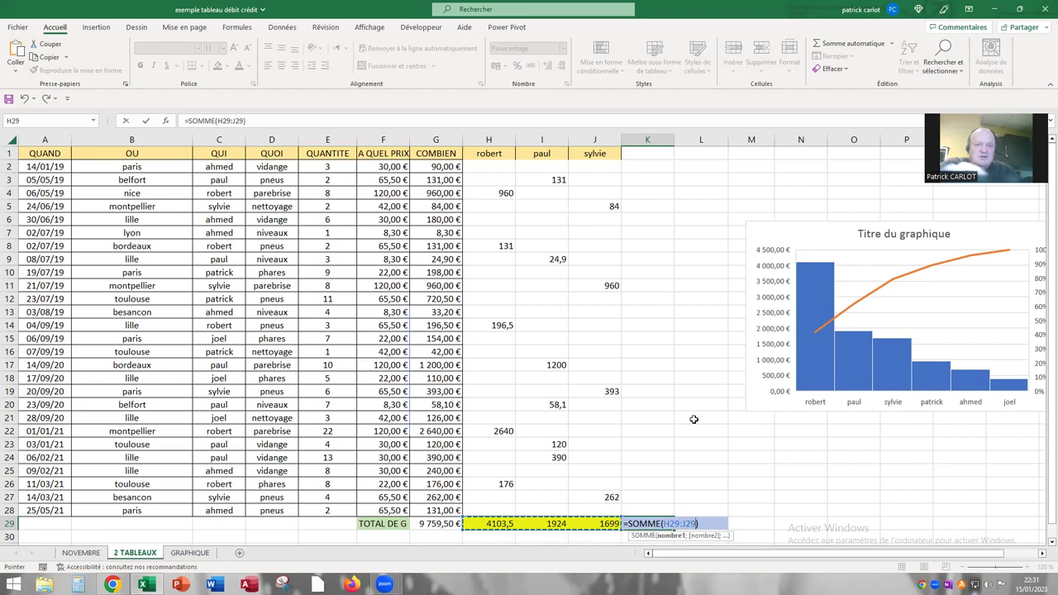
key(Return)
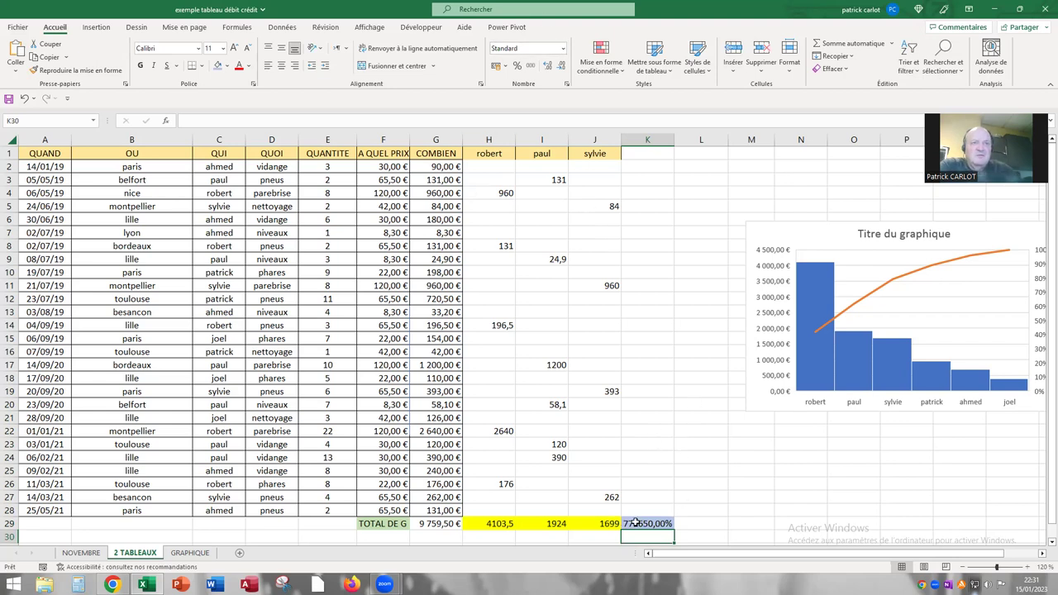
Set K29's number format to Standard so it displays 7726,5
click(634, 522)
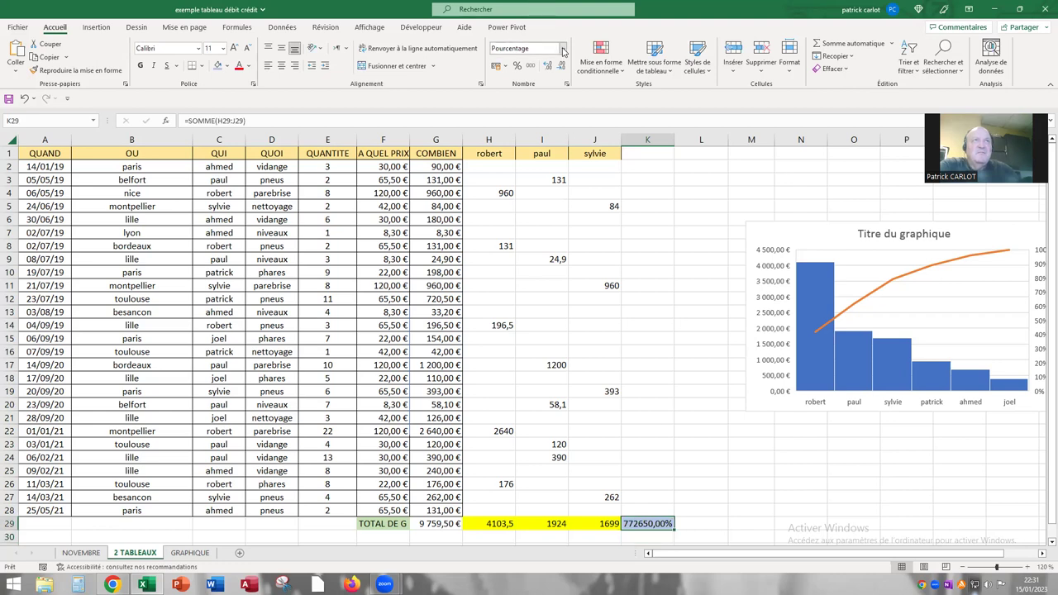
click(563, 50)
click(549, 66)
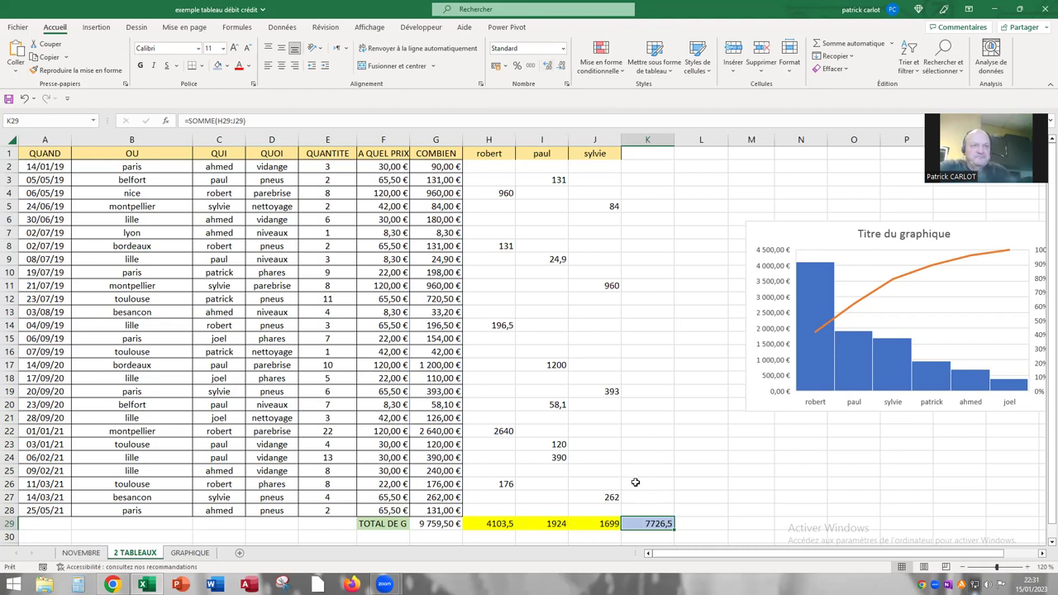
Copy the grand total from G29 and paste it as the value 9759,5 into L24
click(438, 524)
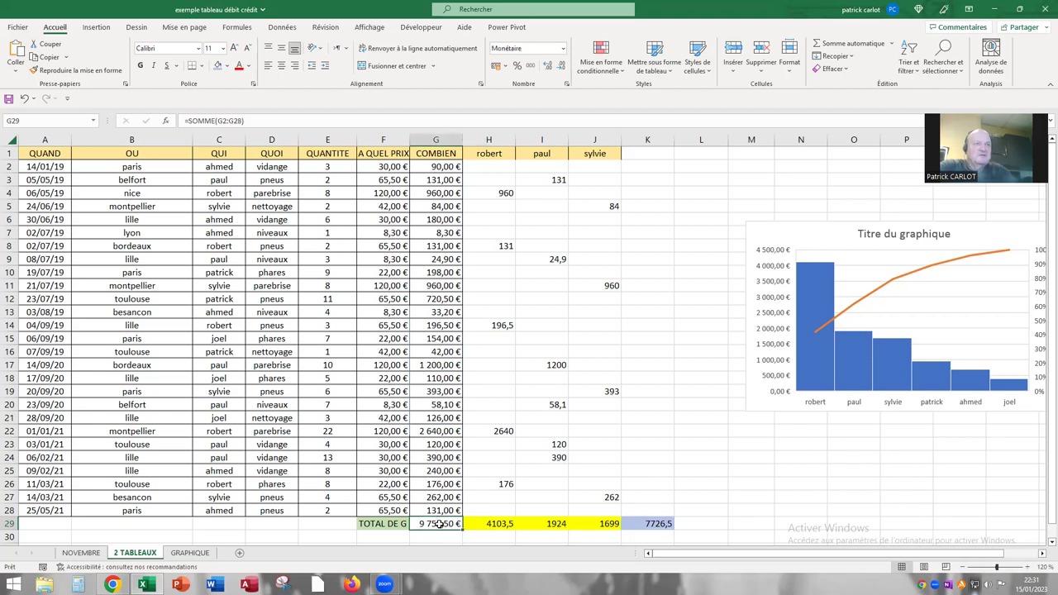
right_click(439, 524)
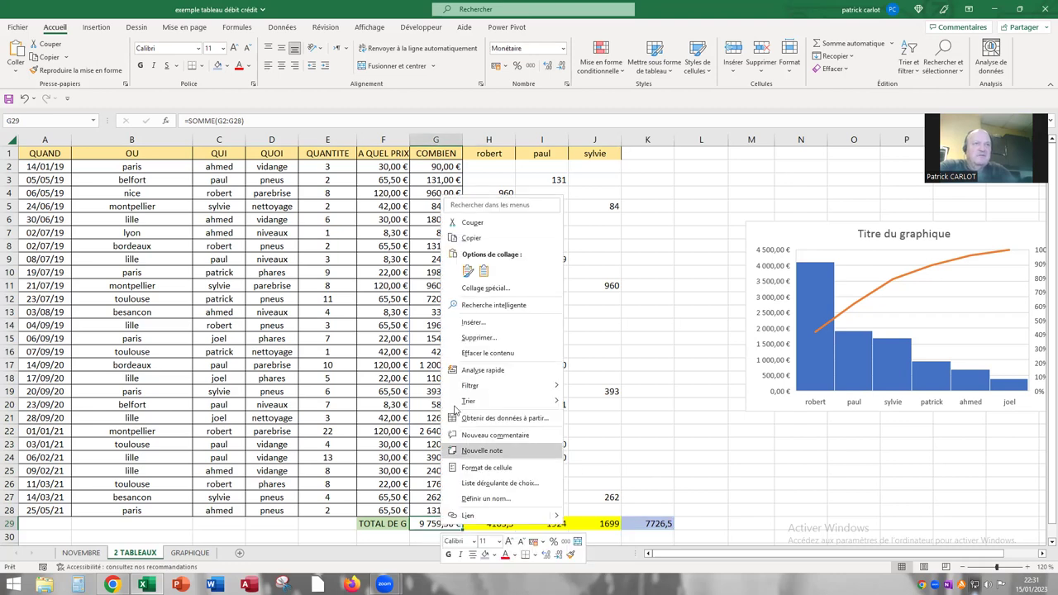
click(470, 238)
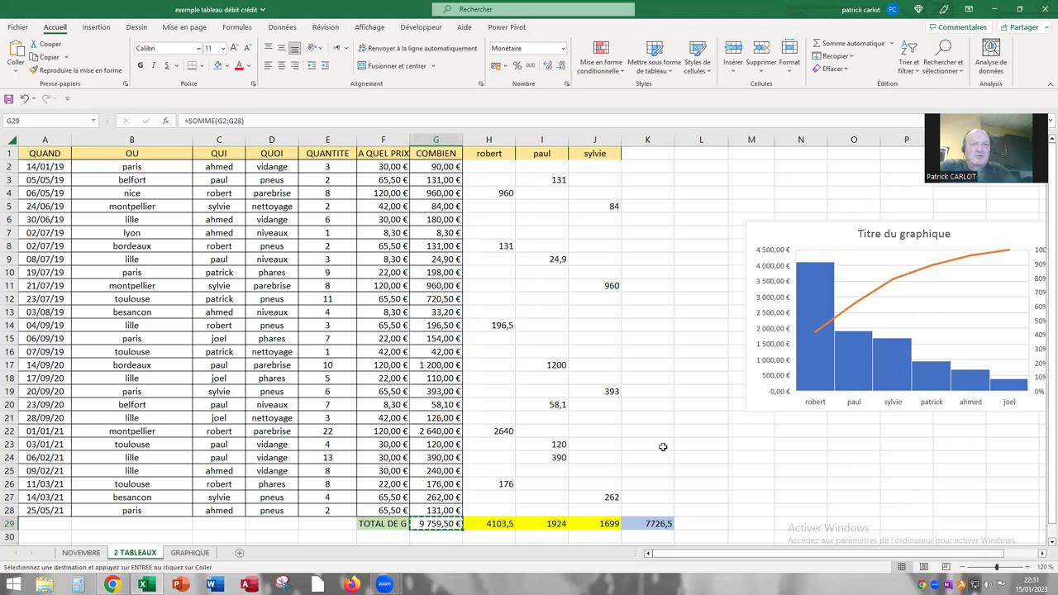
click(694, 459)
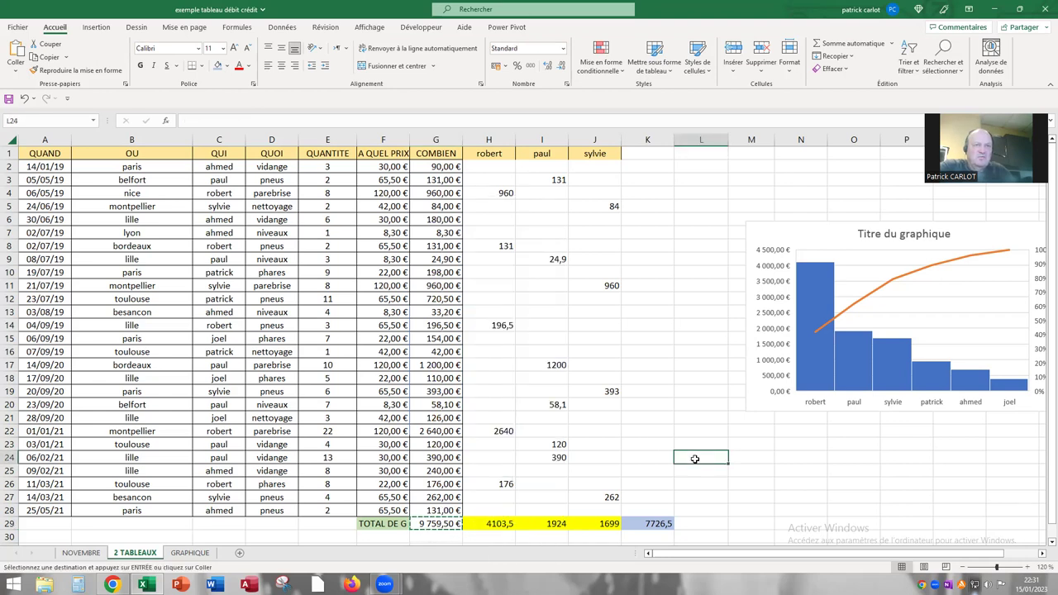
right_click(694, 458)
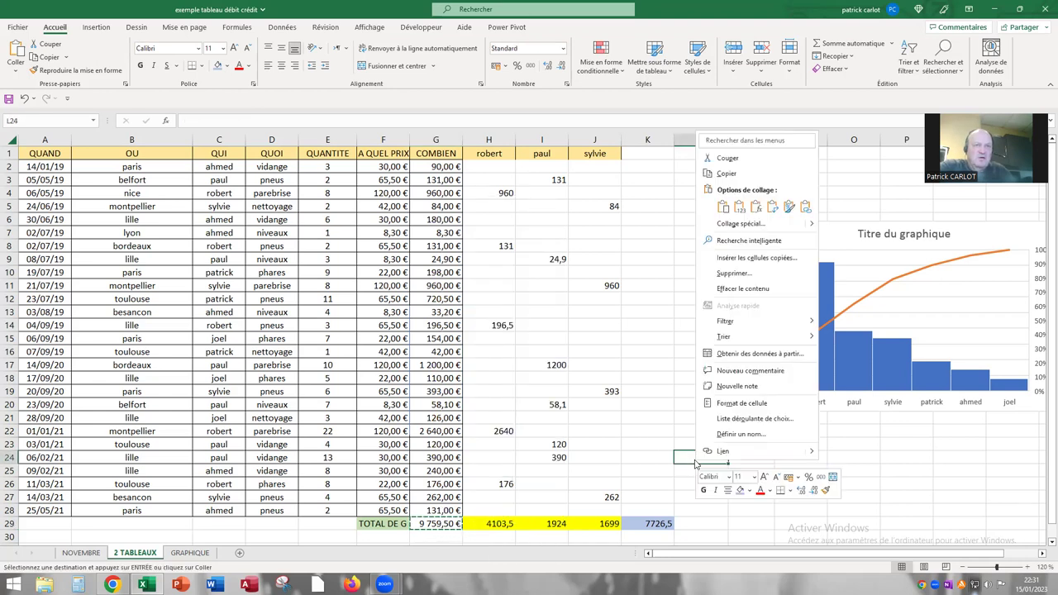
click(738, 208)
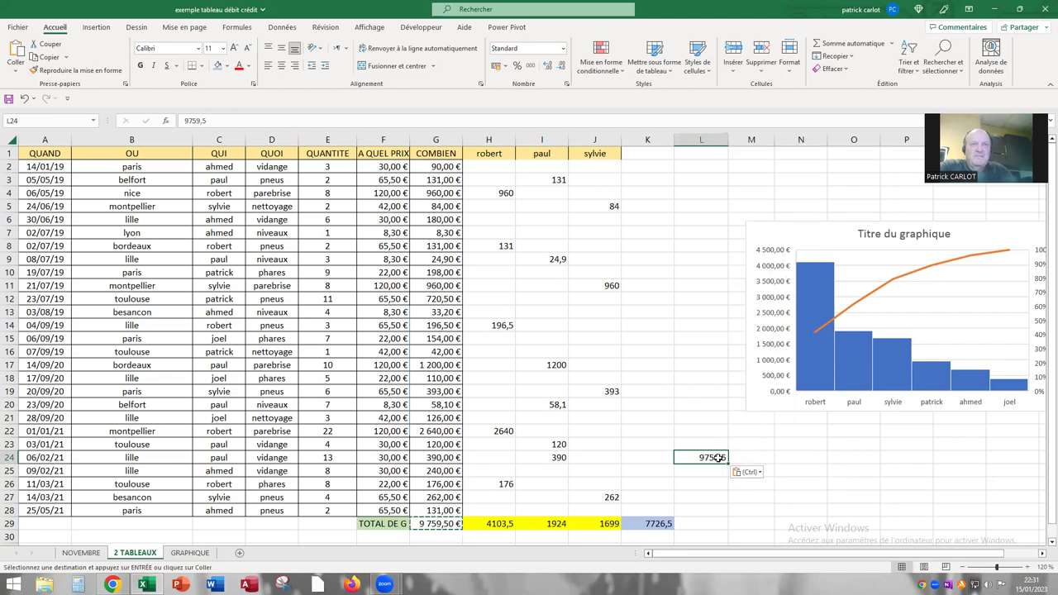
Copy the per-person total from K29 and paste it as the value 7726,5 into L26
click(641, 525)
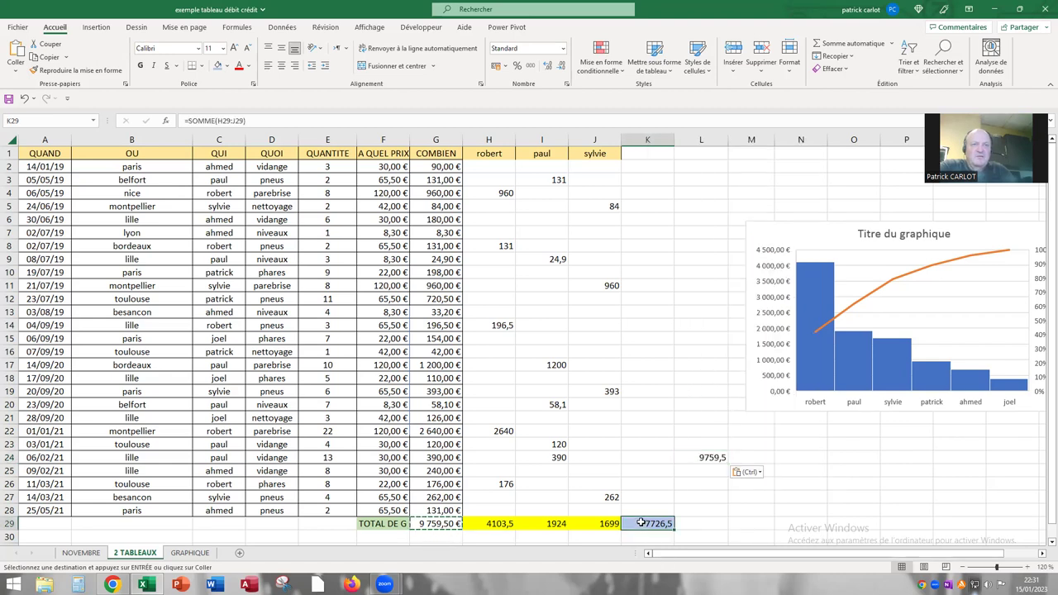
right_click(640, 520)
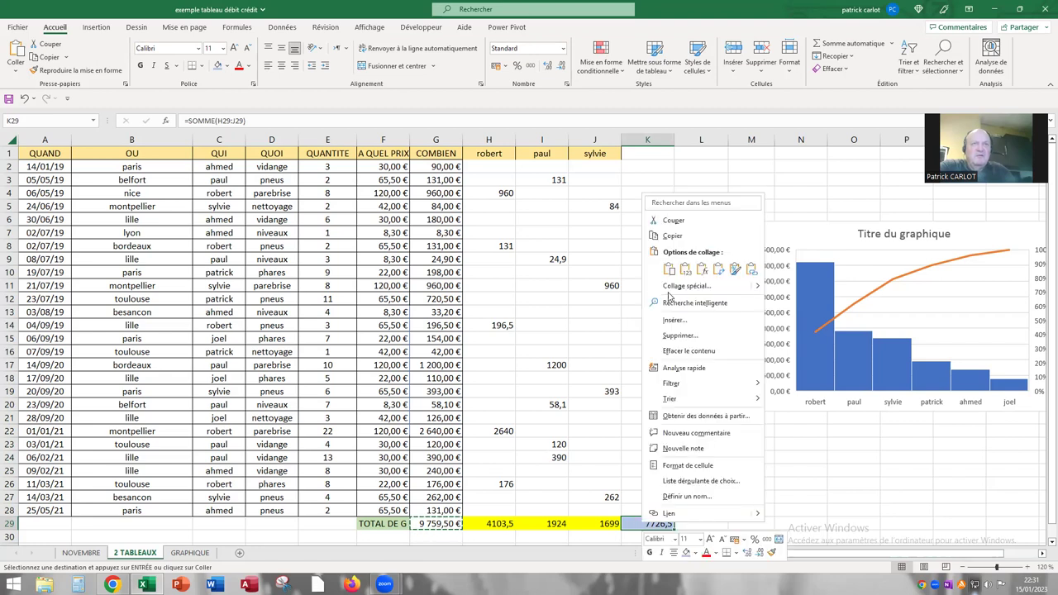
click(672, 236)
click(699, 485)
right_click(701, 486)
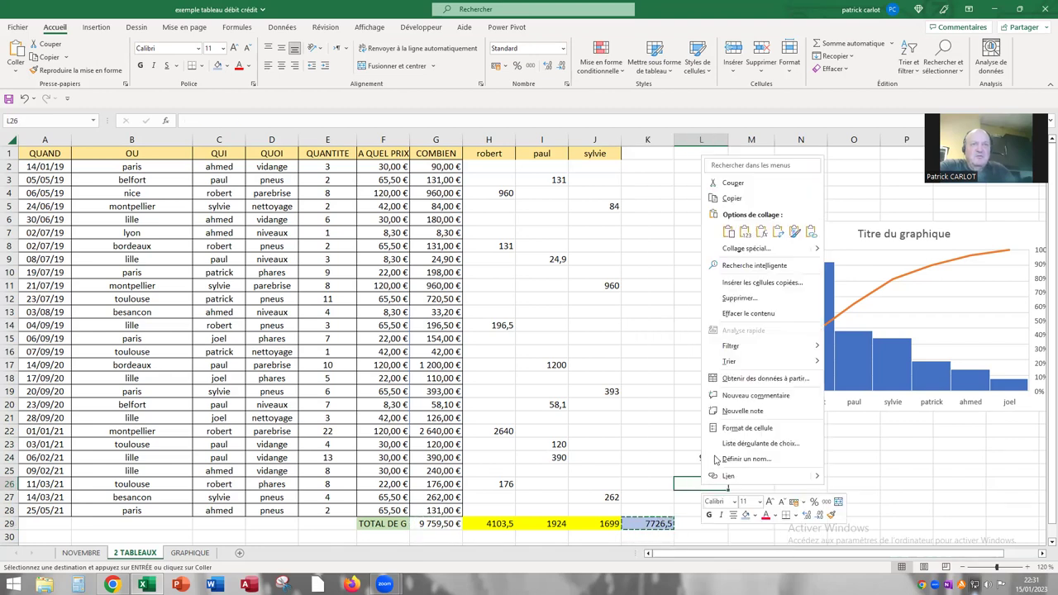
click(744, 233)
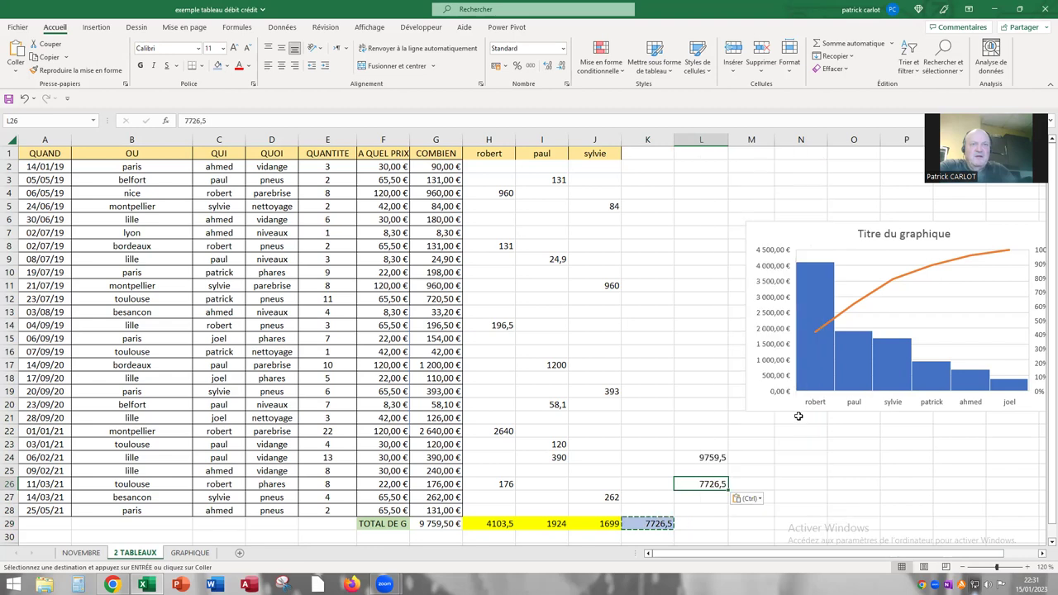
click(802, 471)
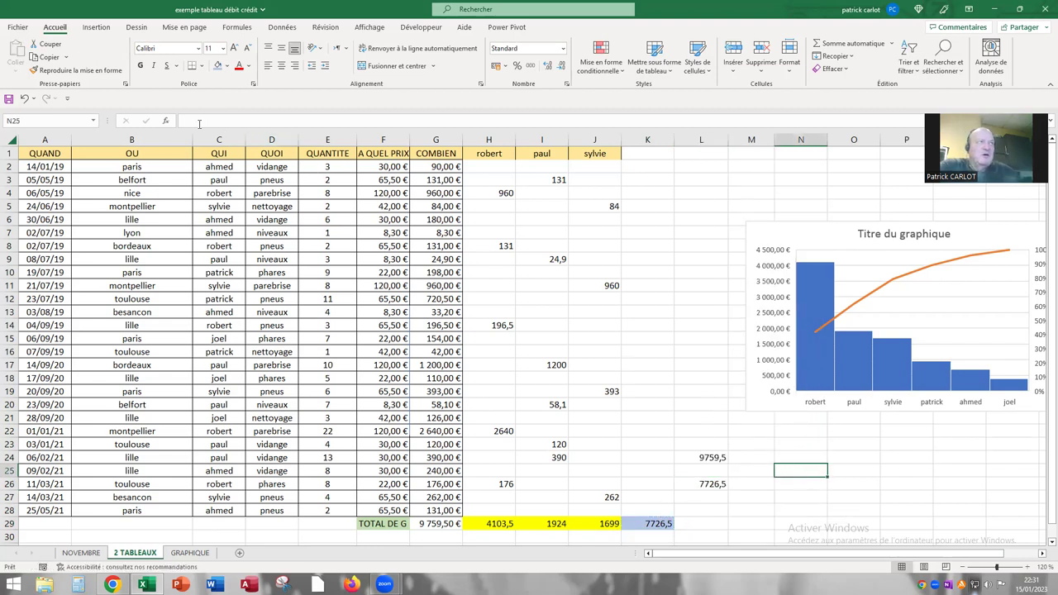
Enter the formula =L26/L24 in N25 to divide the per-person total by the grand total
click(187, 120)
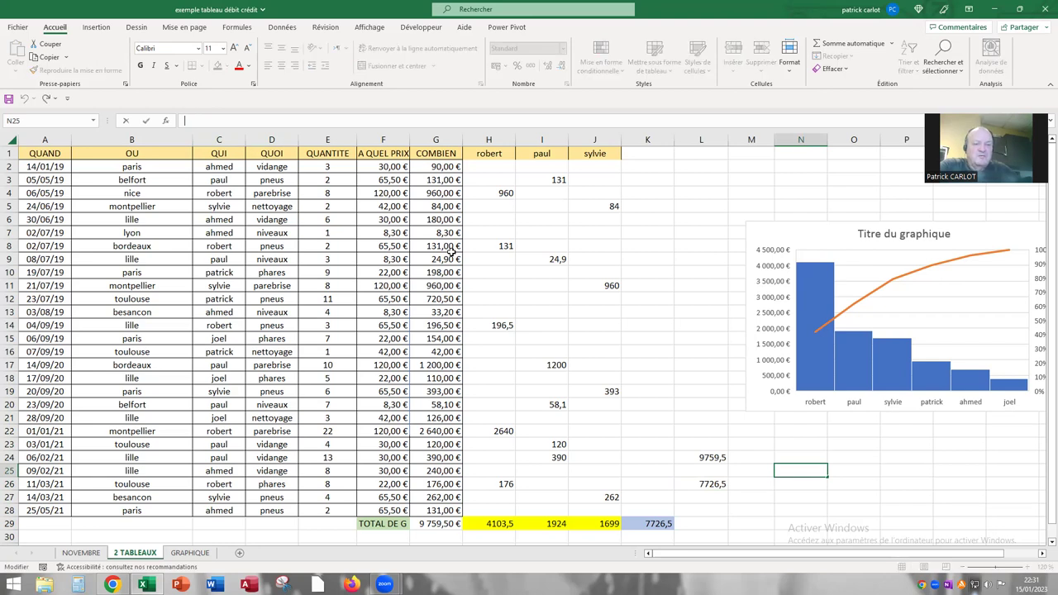
text(=)
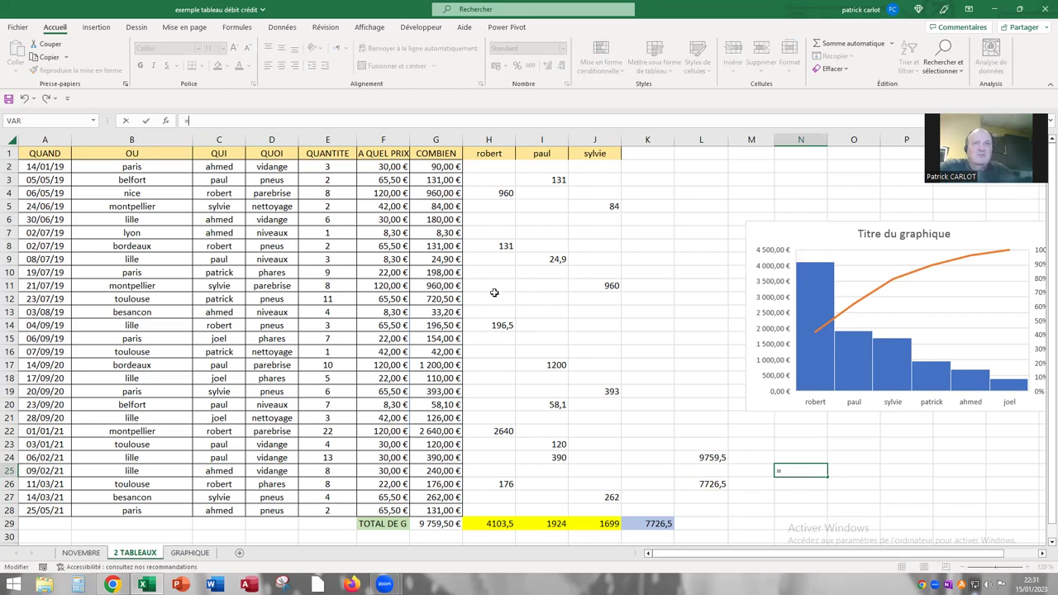
click(703, 482)
text(/)
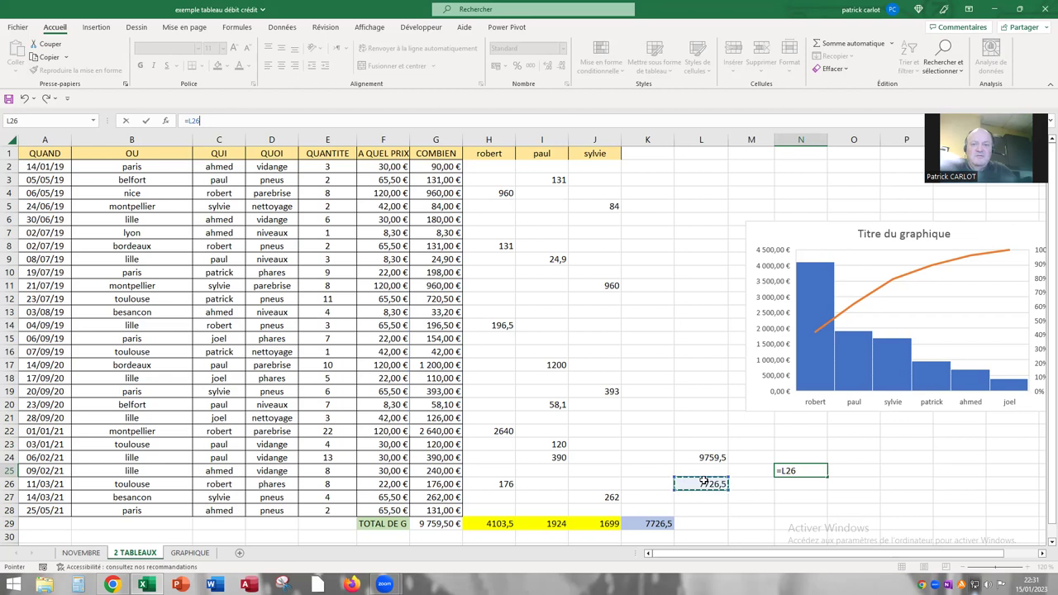
click(687, 457)
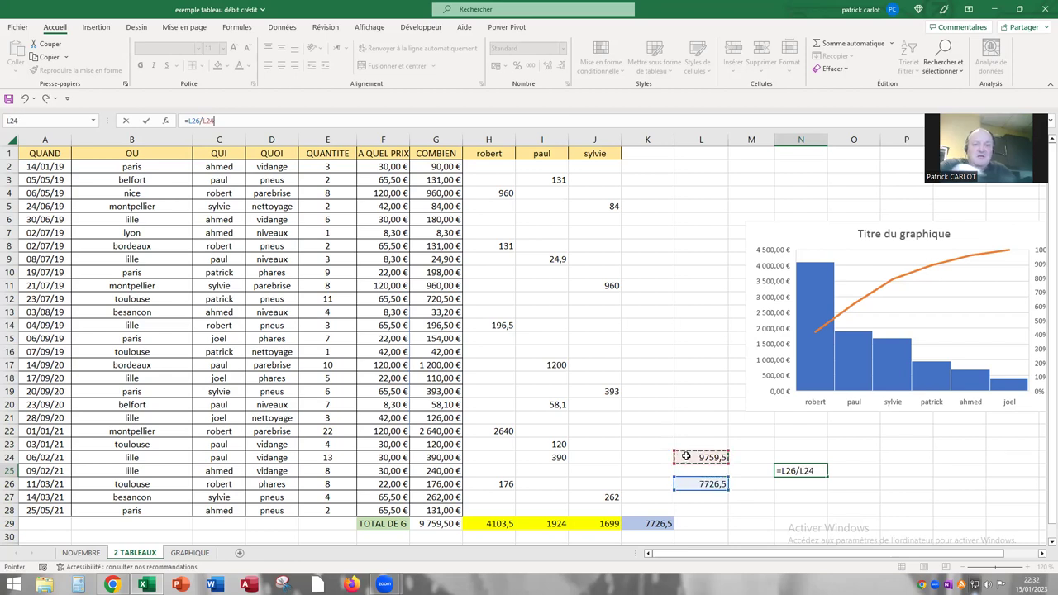
key(Return)
Format N25 as Pourcentage so the ratio shows 79,17%
click(791, 473)
click(563, 48)
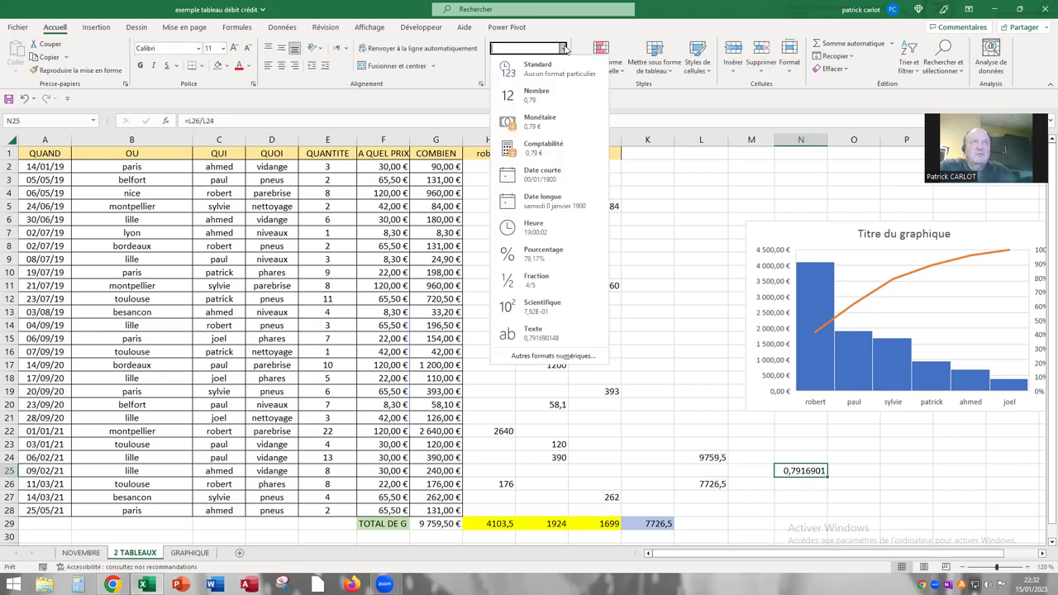
click(544, 256)
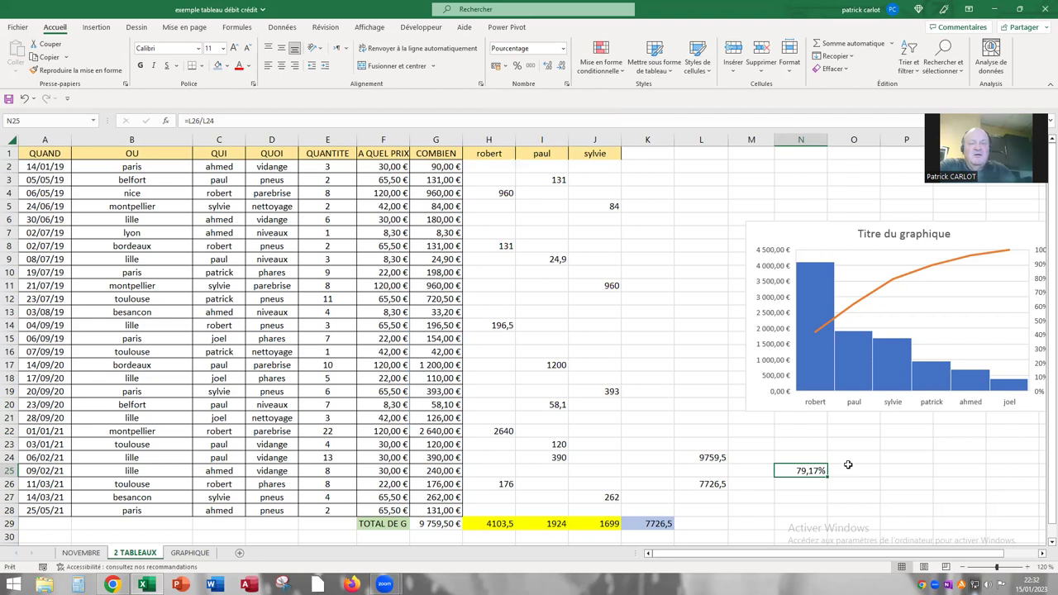